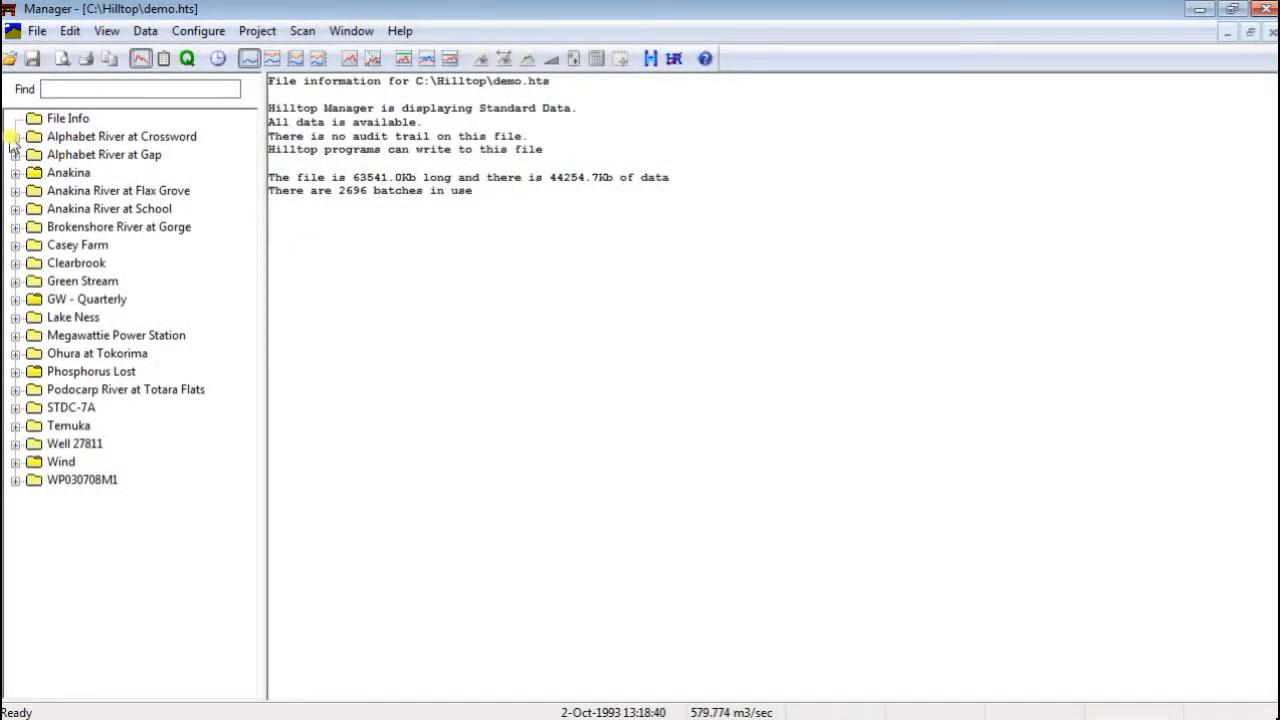
Graph the Flow data for Alphabet River at Crossword and zoom in on late December 1991 to July 1996
click(14, 136)
click(77, 191)
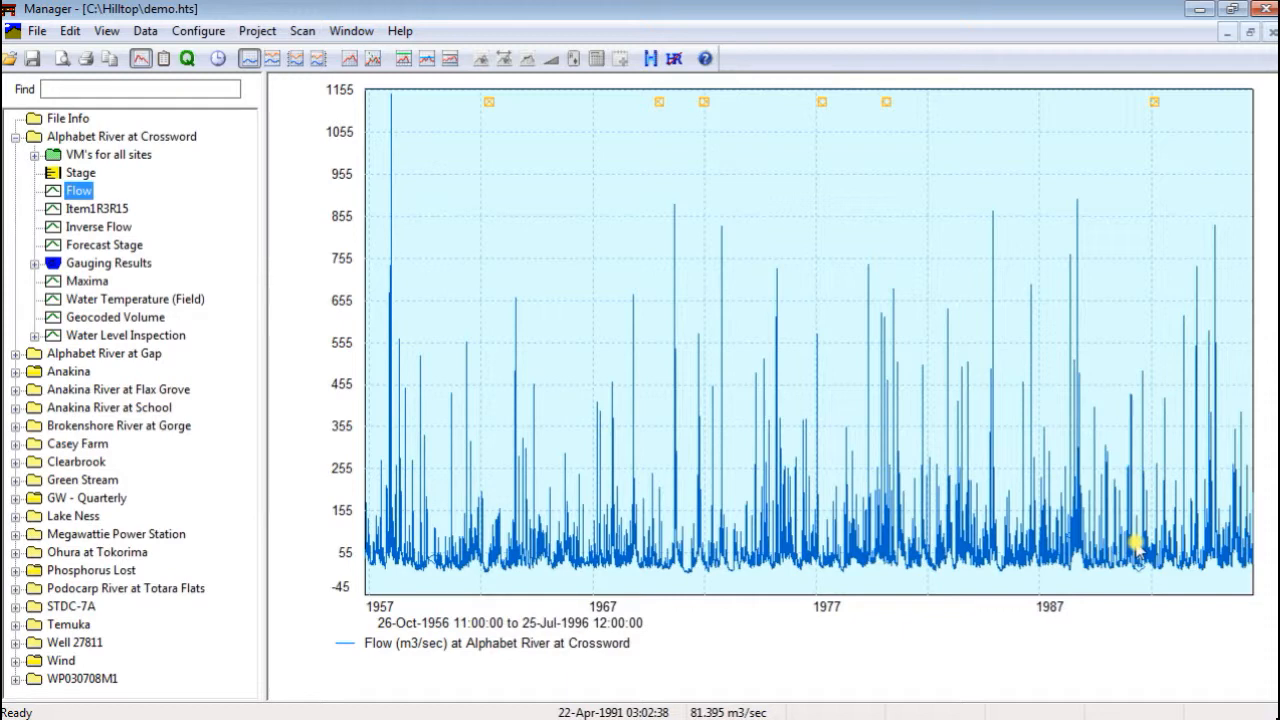
click(1153, 226)
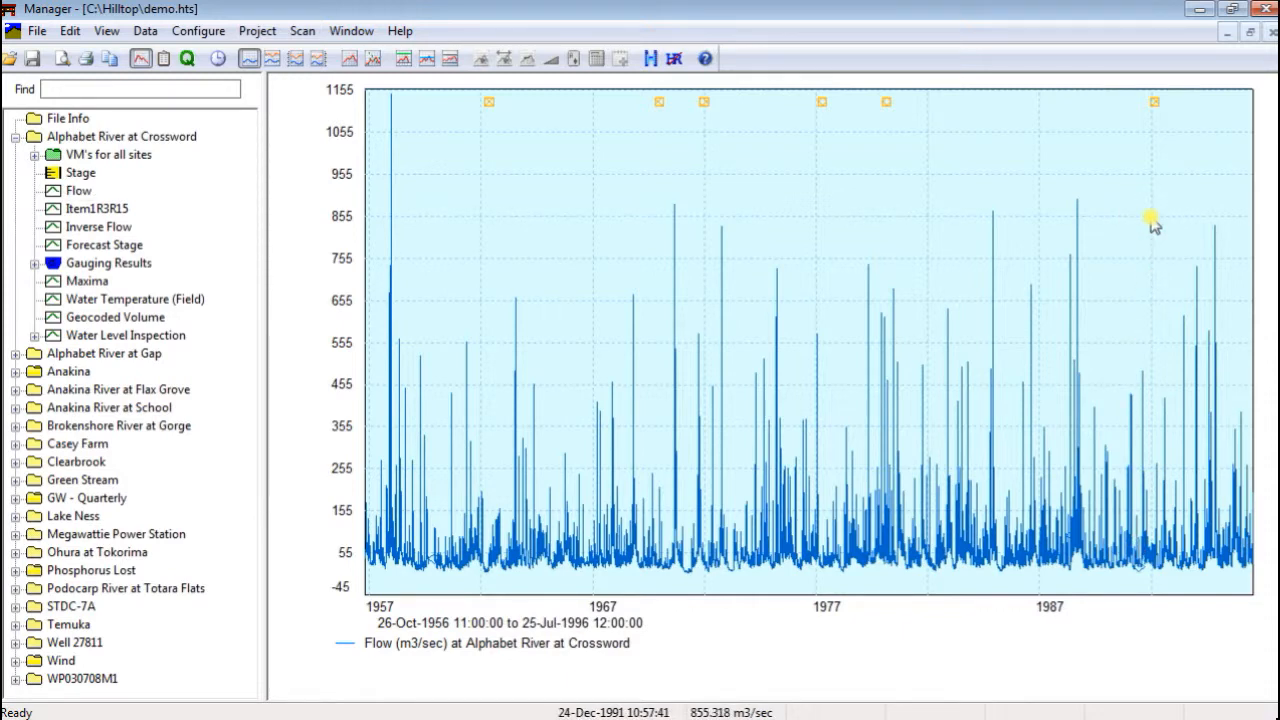
drag(1151, 218, 1253, 590)
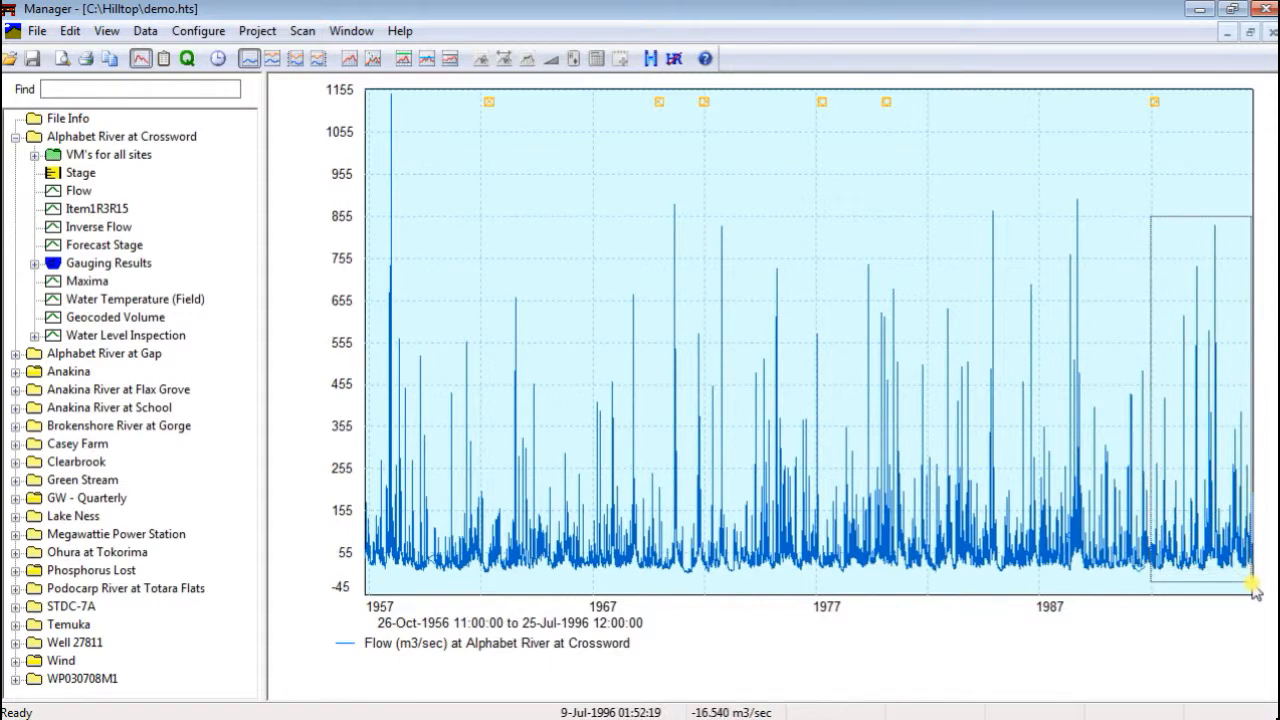
drag(1255, 591, 1255, 591)
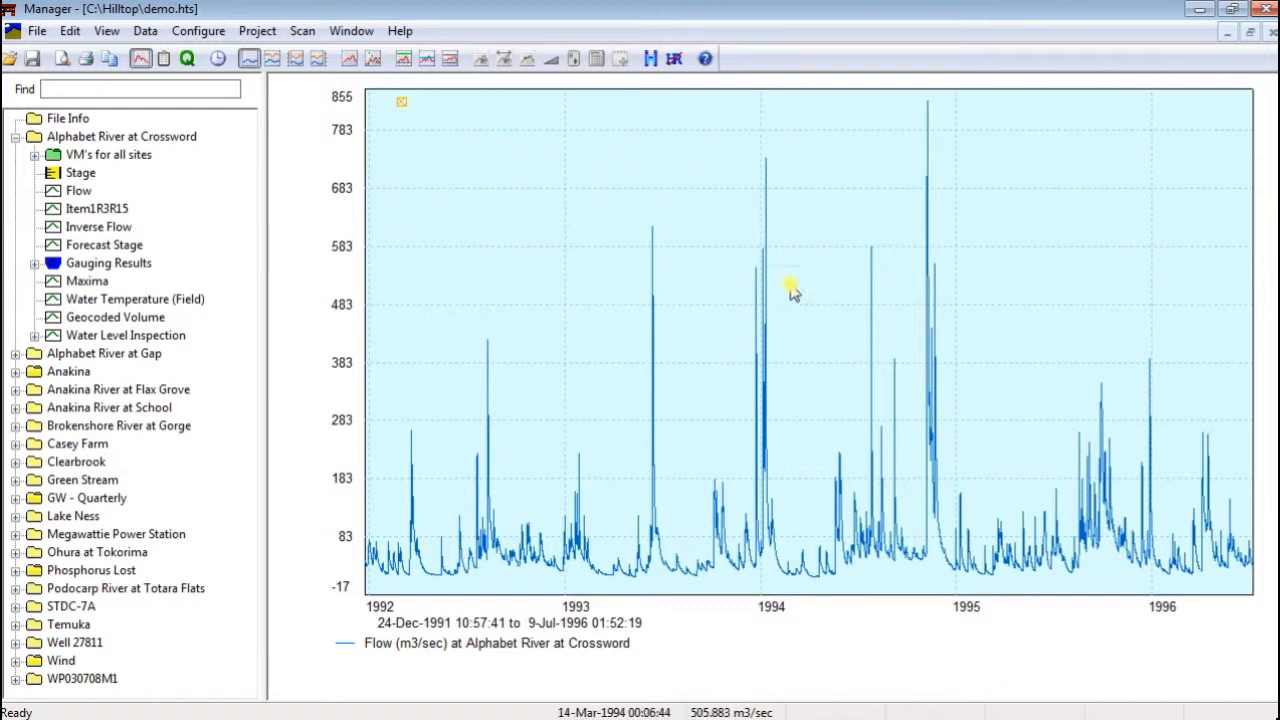
Zoom the flow graph in further to July 1994 through January 1995, stepping back and forth through the zoom levels
drag(744, 131, 966, 604)
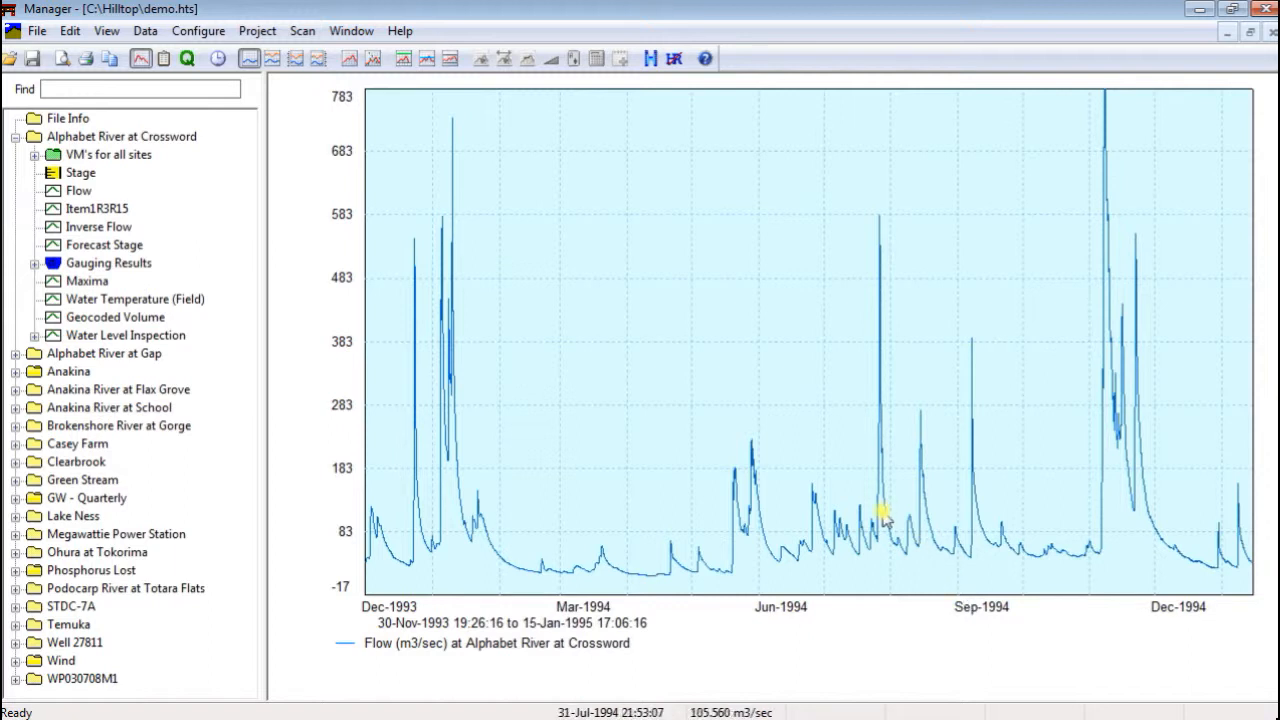
drag(866, 100, 1252, 600)
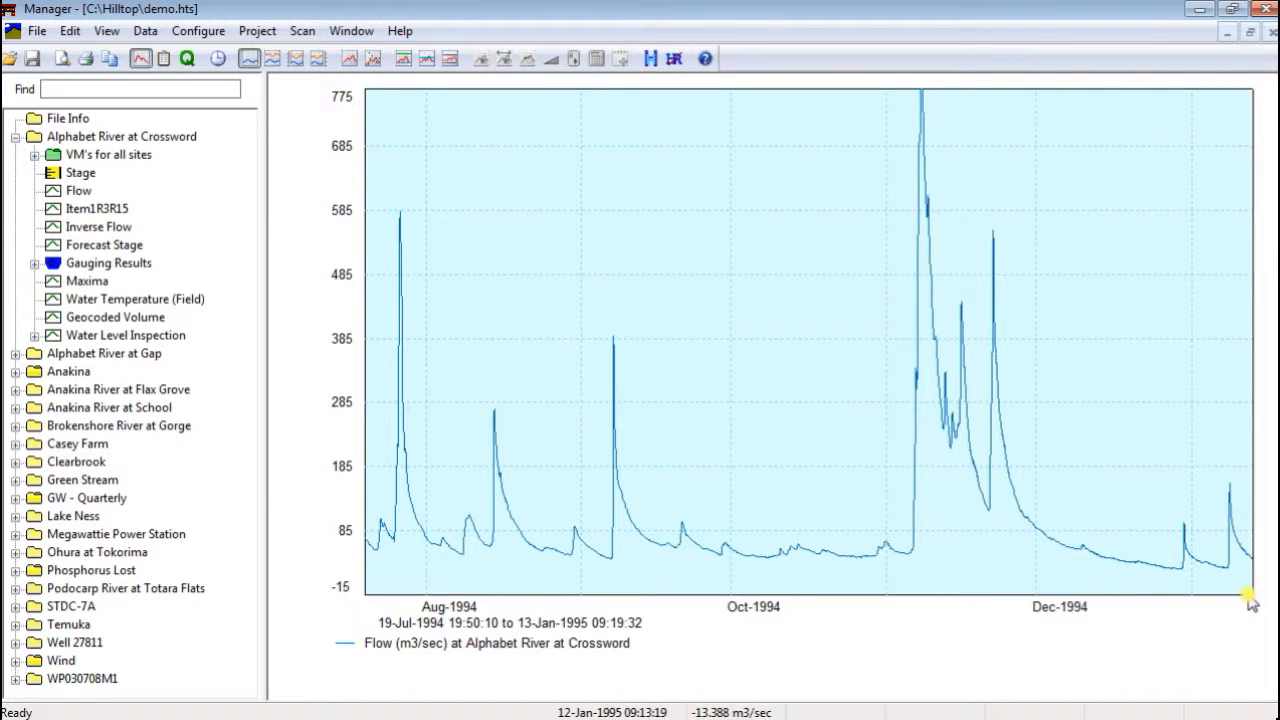
scroll(1251, 602, down, 2)
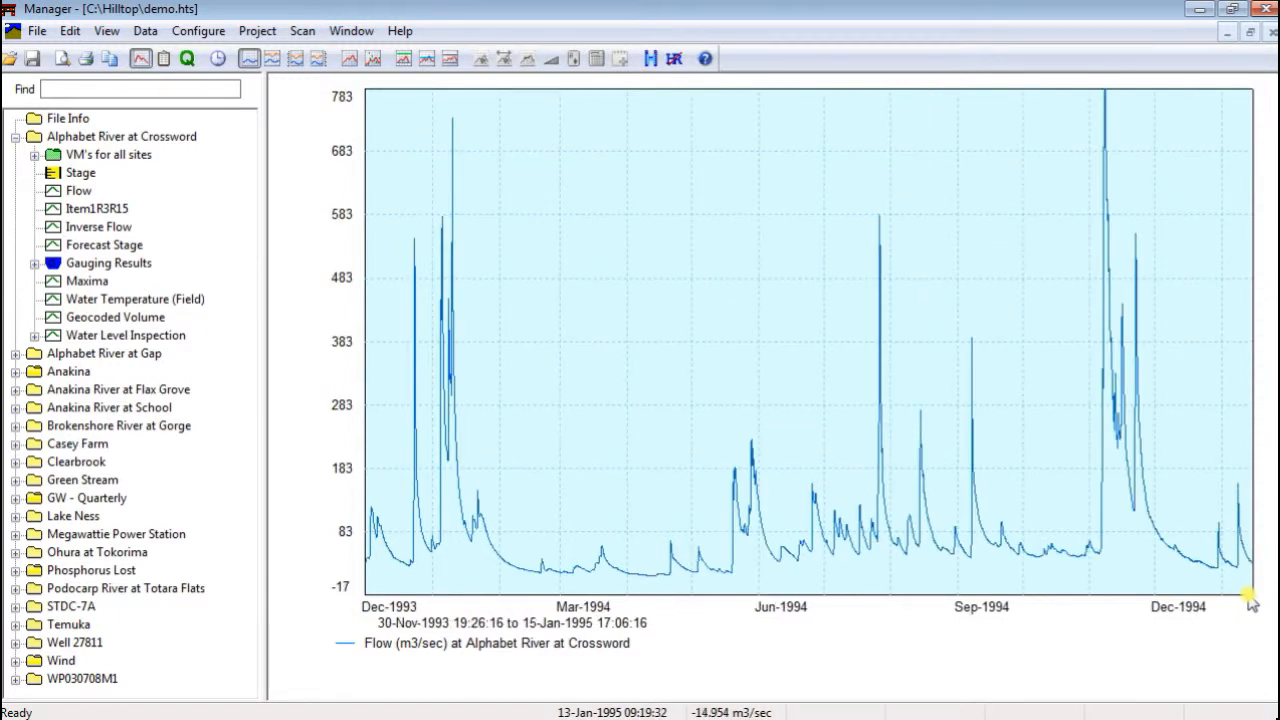
scroll(1251, 602, down, 3)
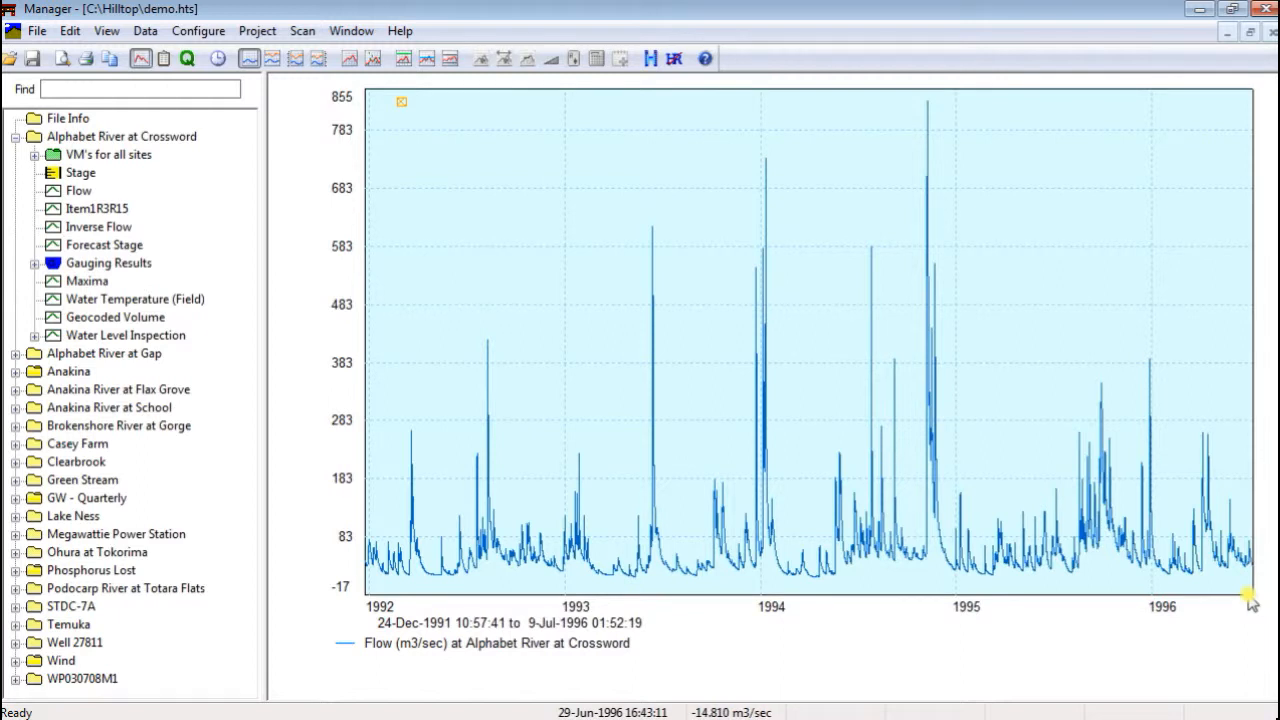
scroll(1251, 602, up, 3)
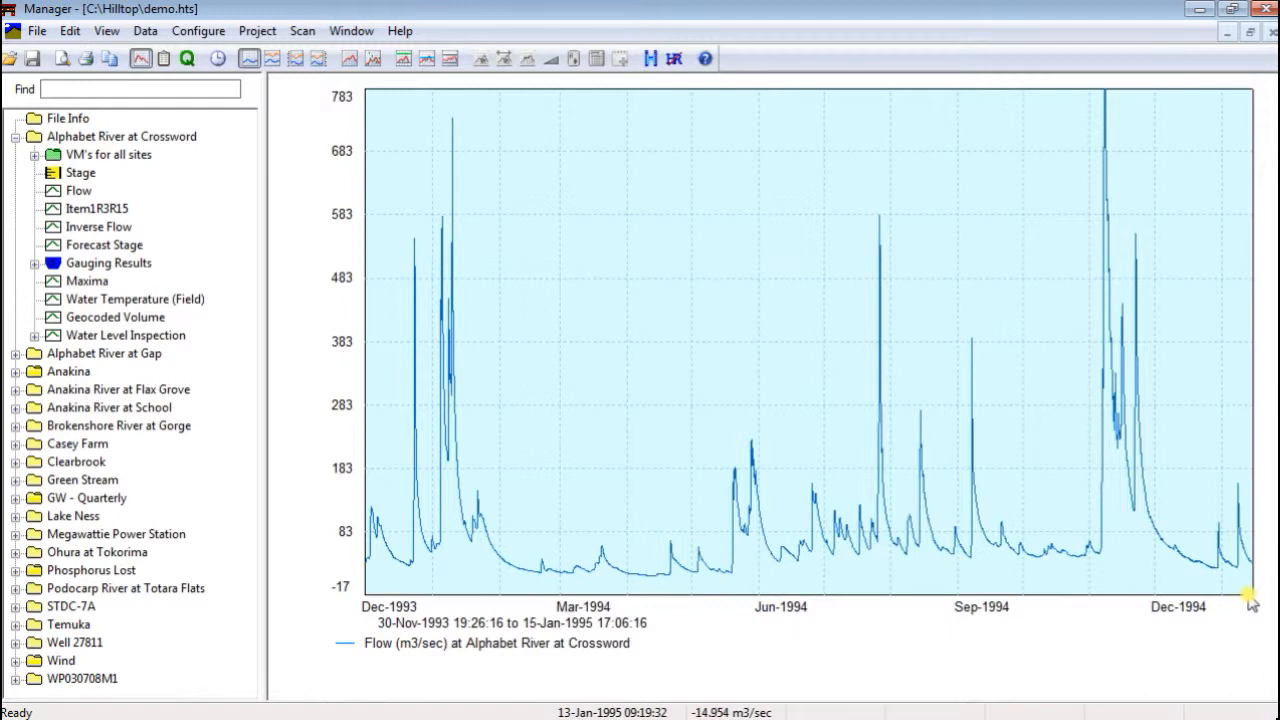
scroll(1251, 602, down, 8)
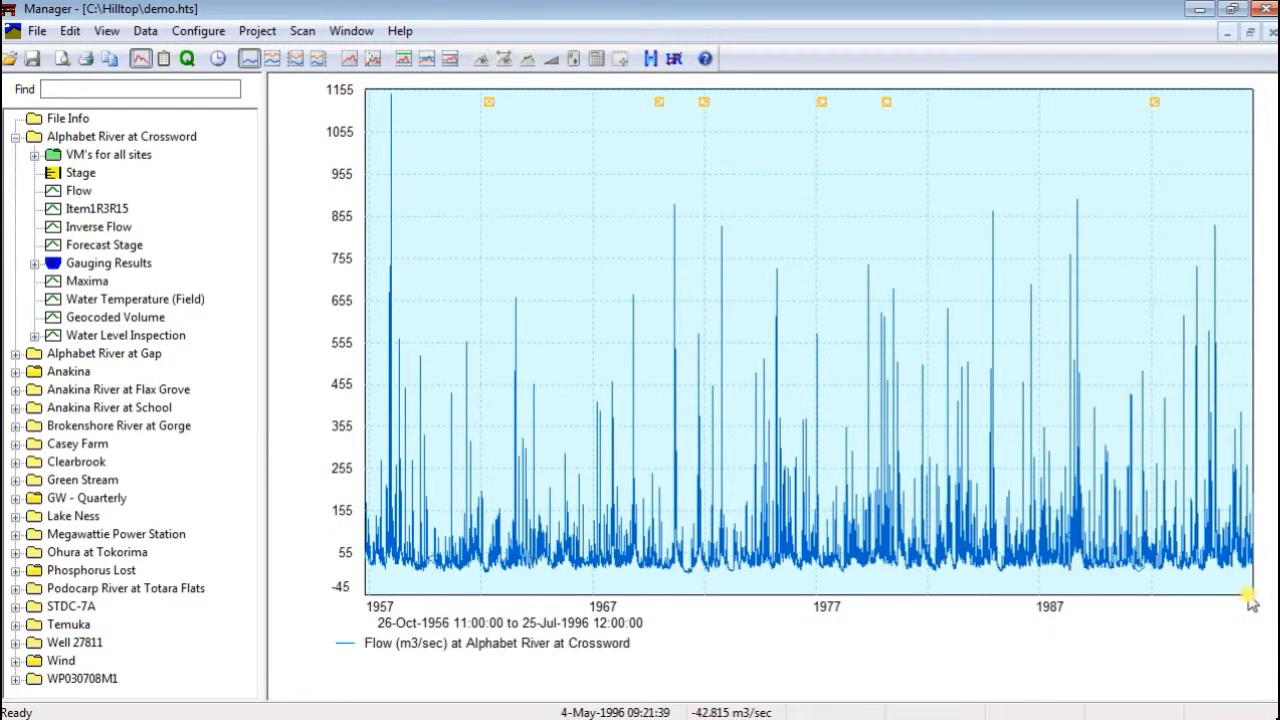
scroll(1251, 602, up, 10)
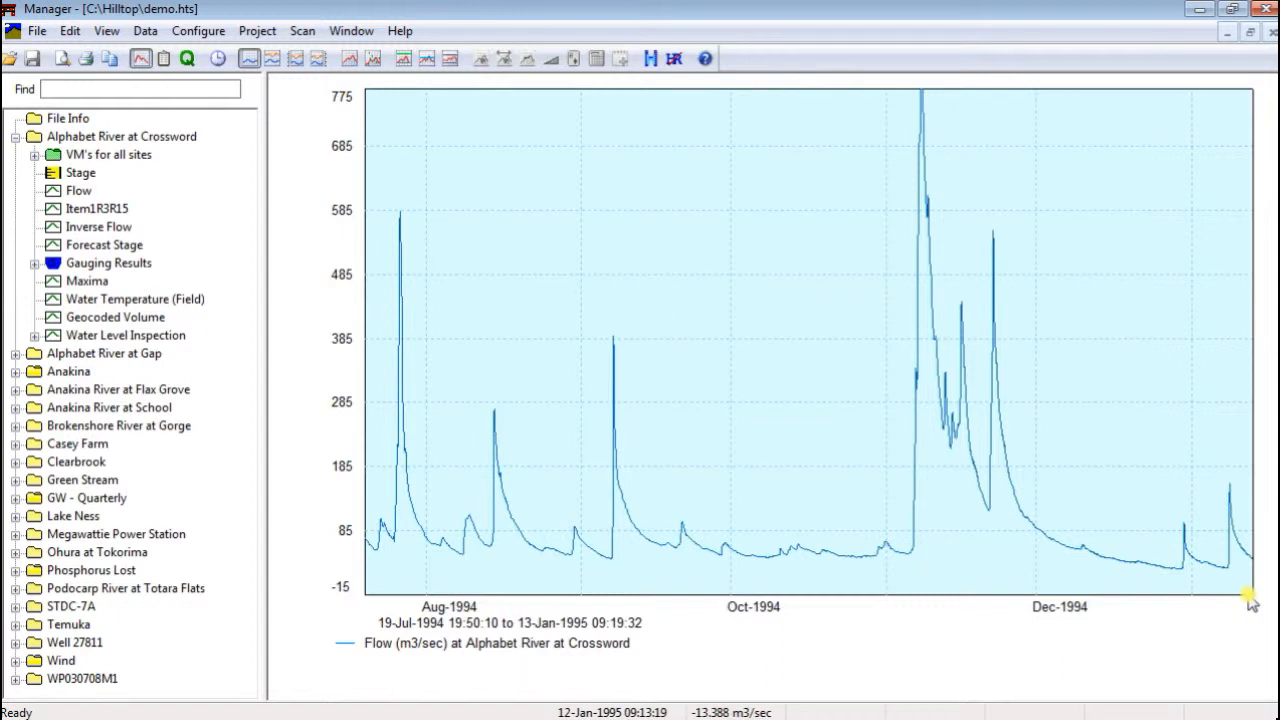
Pan the zoomed flow graph along the time and value axes, and return to the December 1993 to January 1995 view
key(Left)
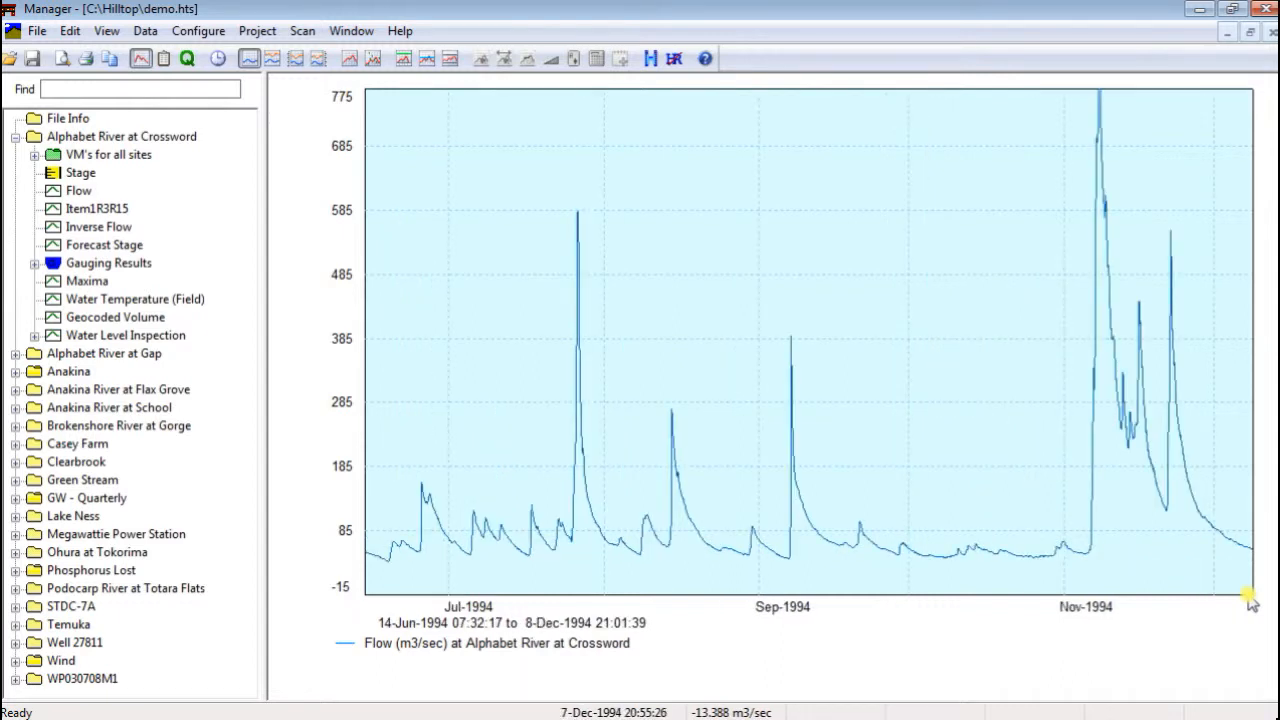
key(Right)
key(Right)
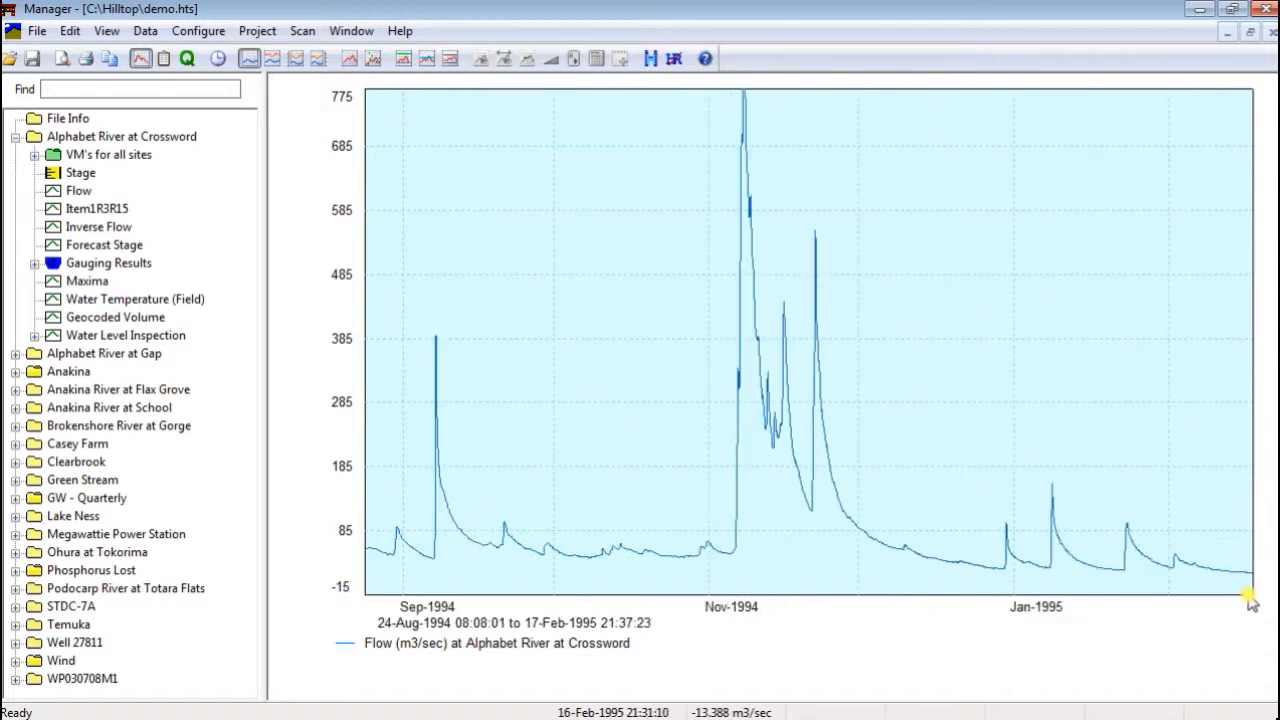
key(Up)
key(Down)
key(Down)
key(Down)
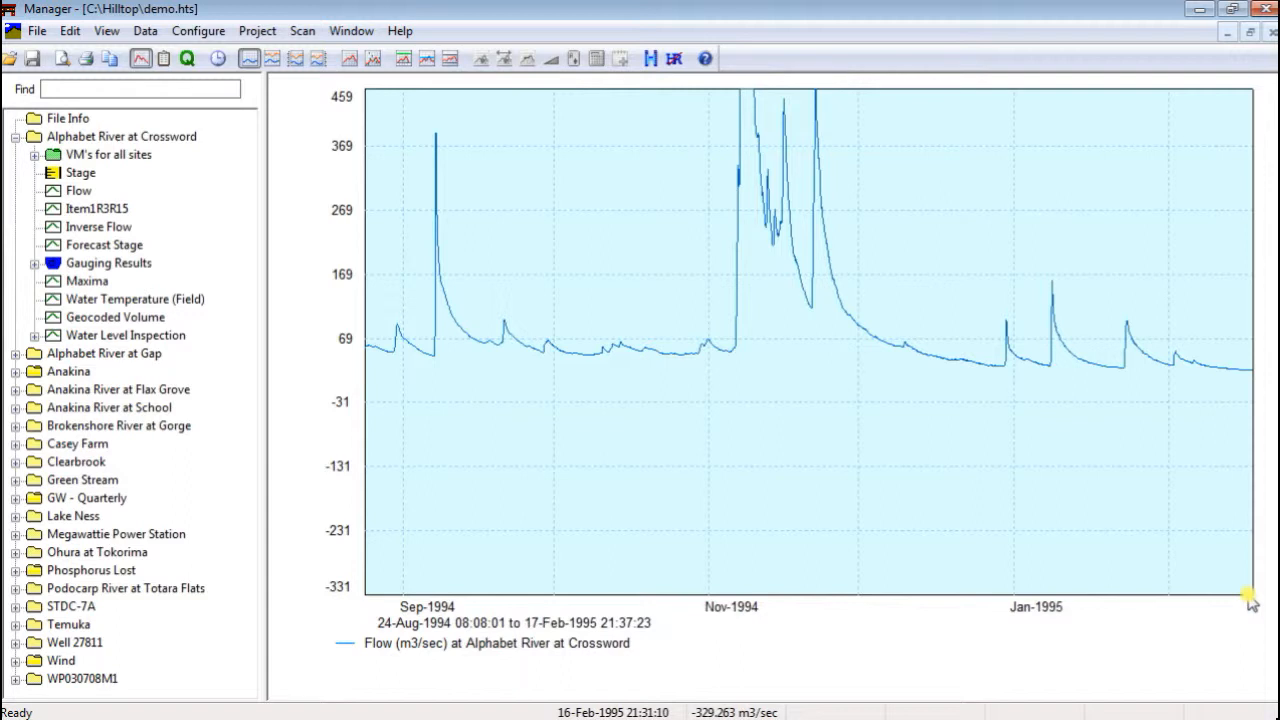
right_click(1248, 597)
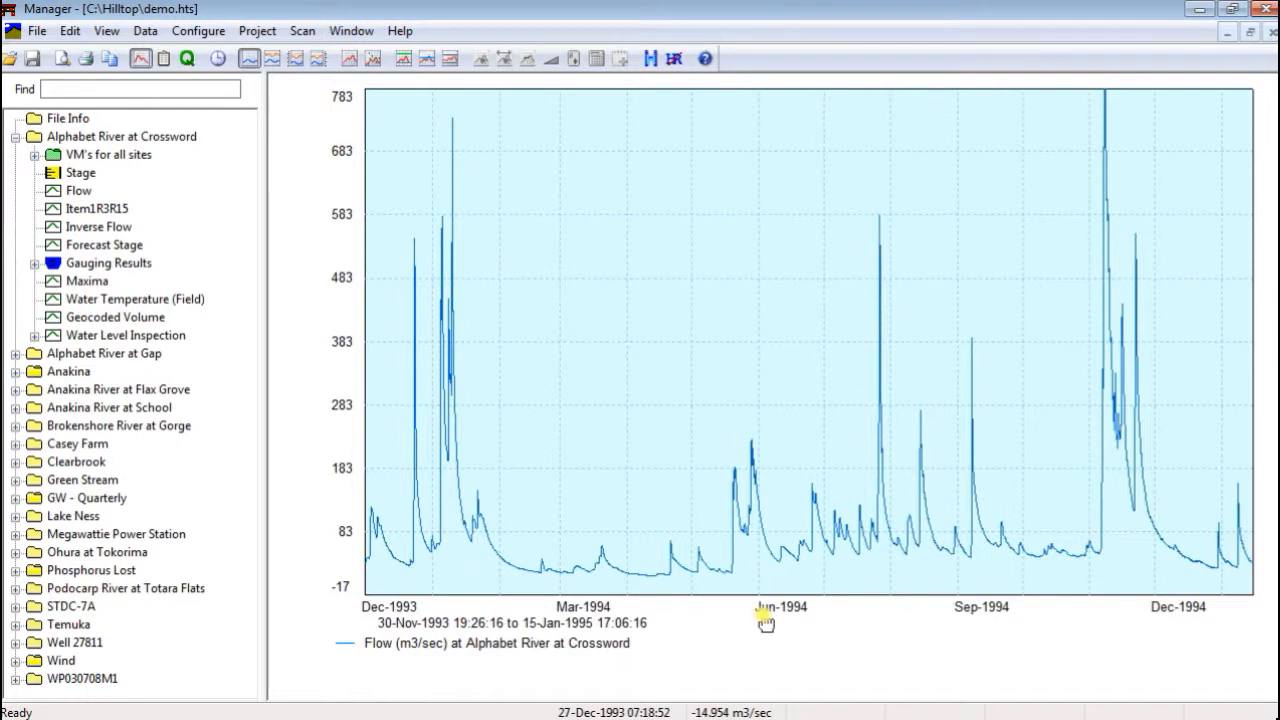
Open the graph scale settings and set the vertical range minimum to 0
double_click(765, 620)
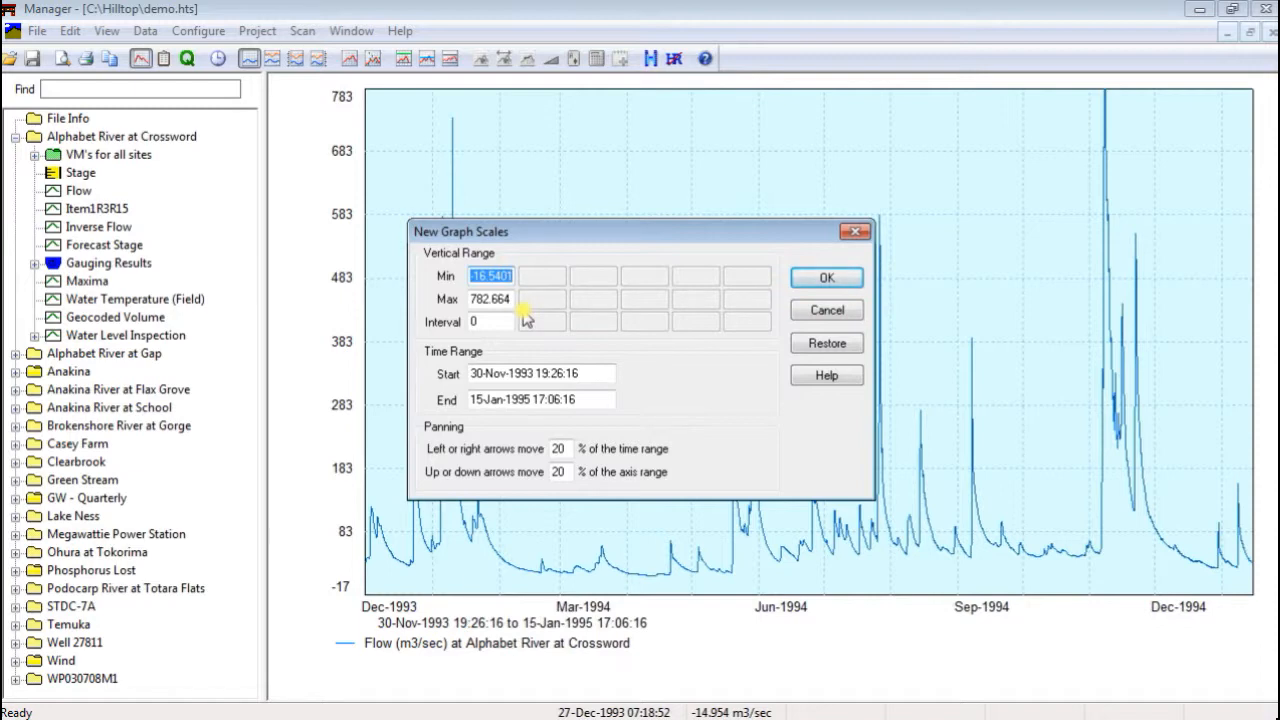
text(0)
Try a vertical range interval of 1 year and reset the interval to 0
click(488, 322)
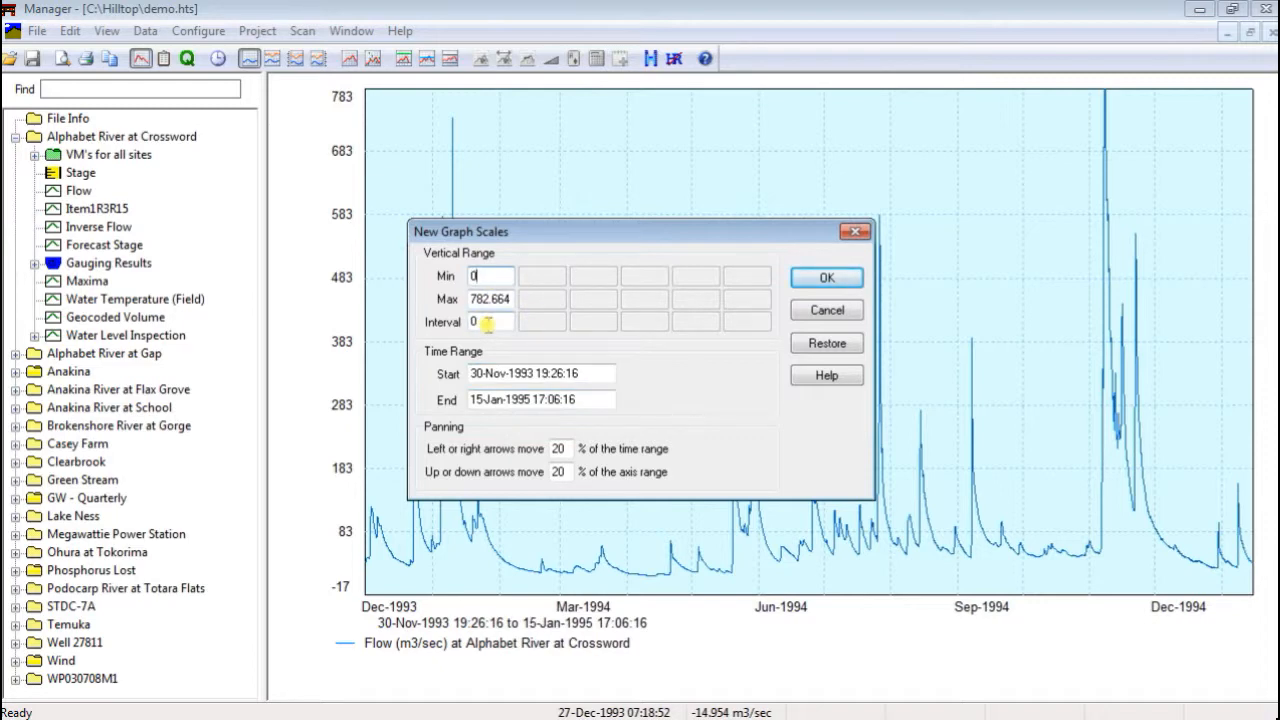
drag(488, 322, 462, 326)
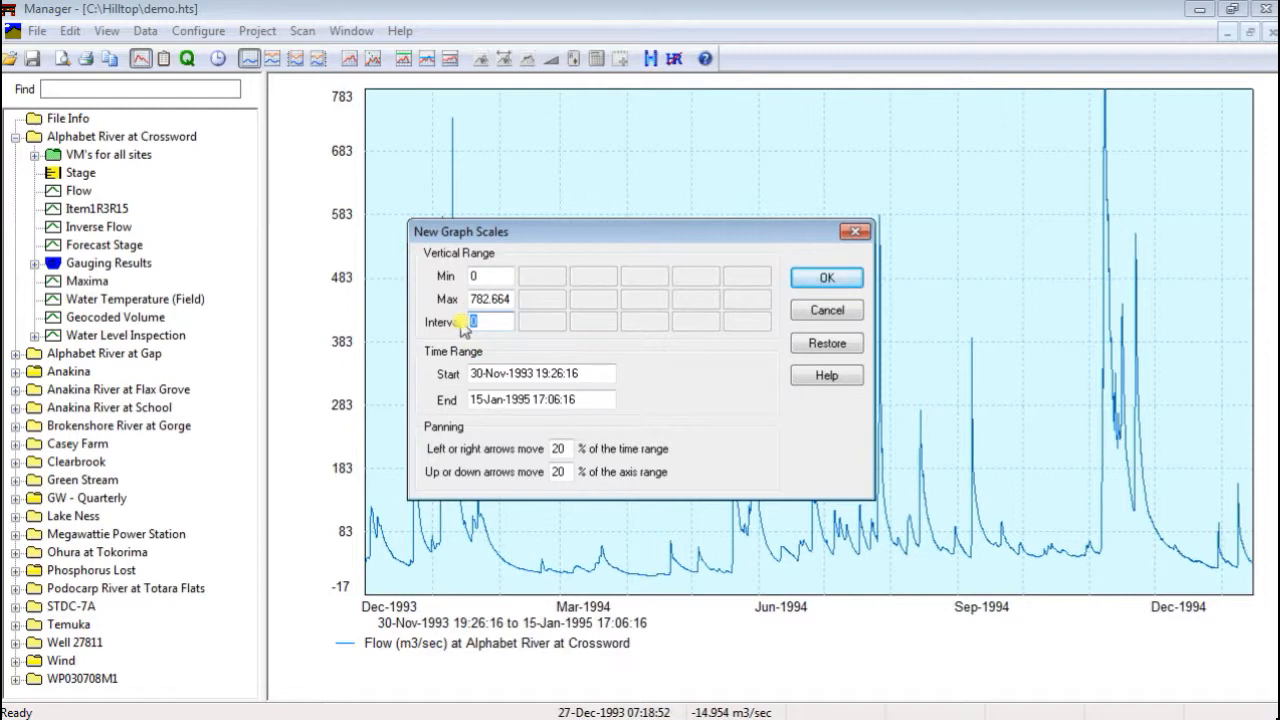
text(1 year)
drag(503, 321, 466, 322)
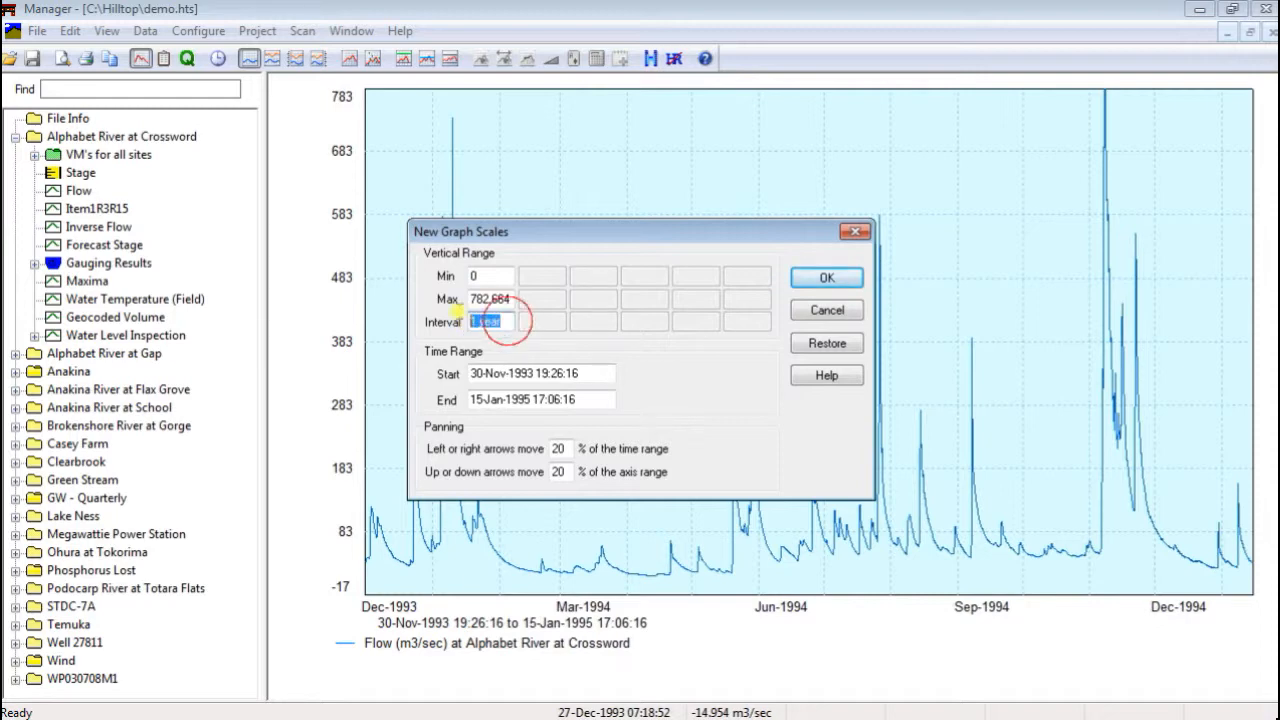
text(0)
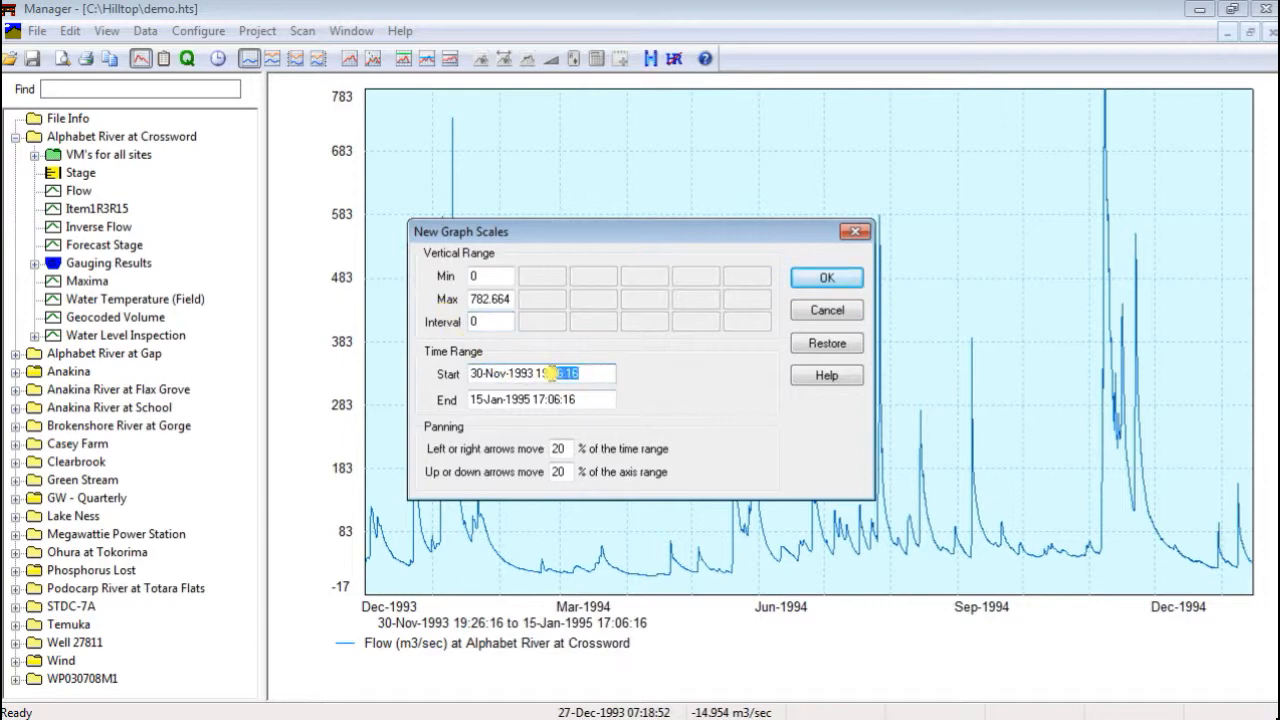
Set the start of the graph's time range to 1-Nov-1994 00:00:00
drag(592, 373, 440, 374)
text(1-)
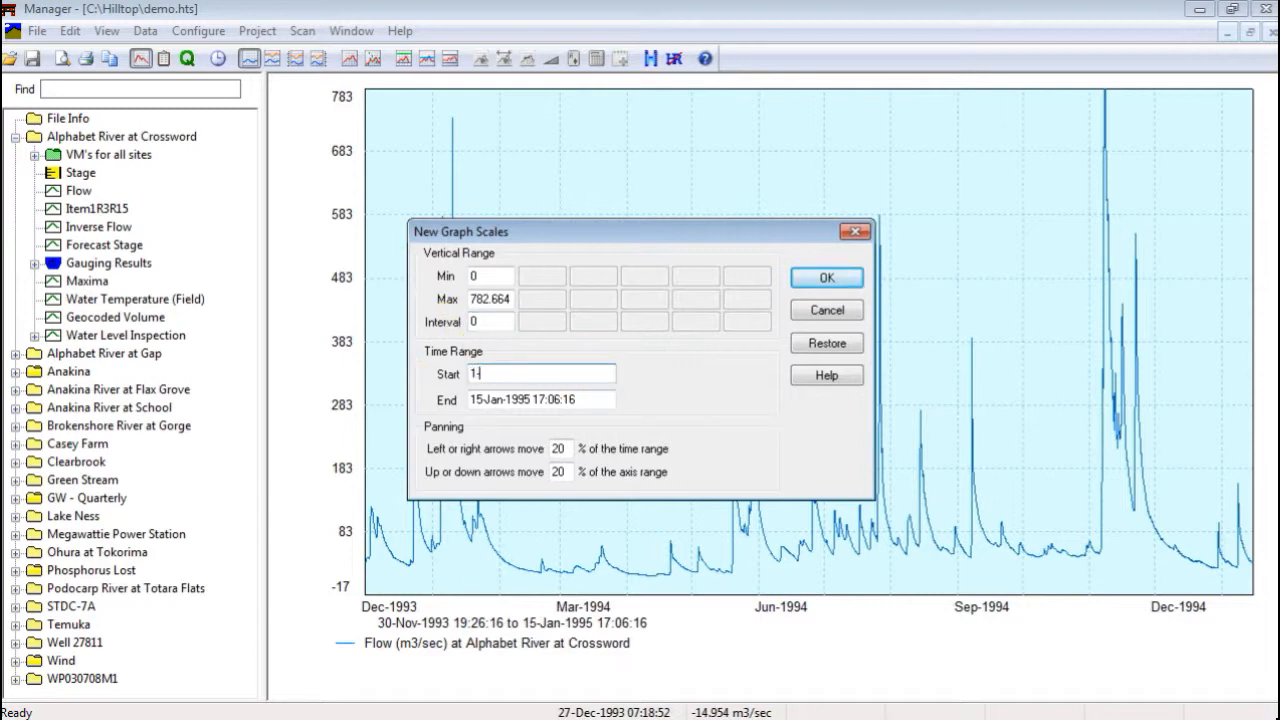
text(Nov-1994 00:00:00)
key(Tab)
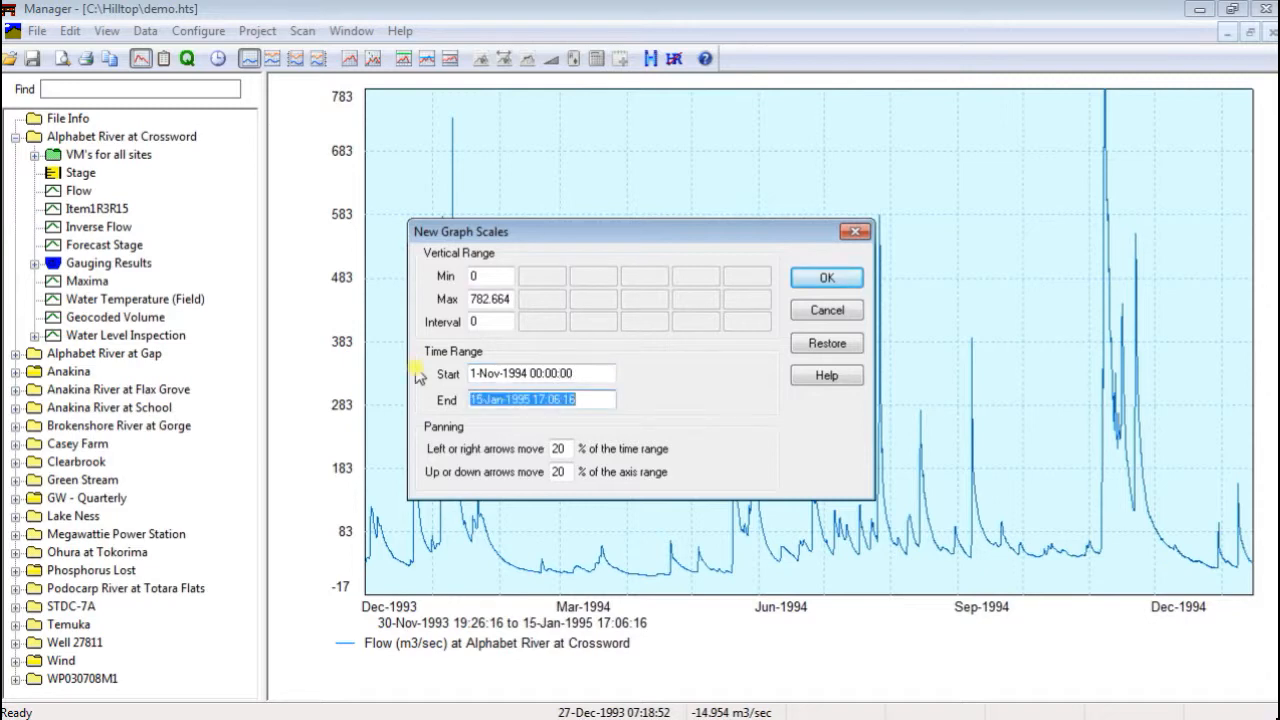
Set the end of the time range to 31-Dec-1994 00:00:00 and apply the new graph scales
text(31-D)
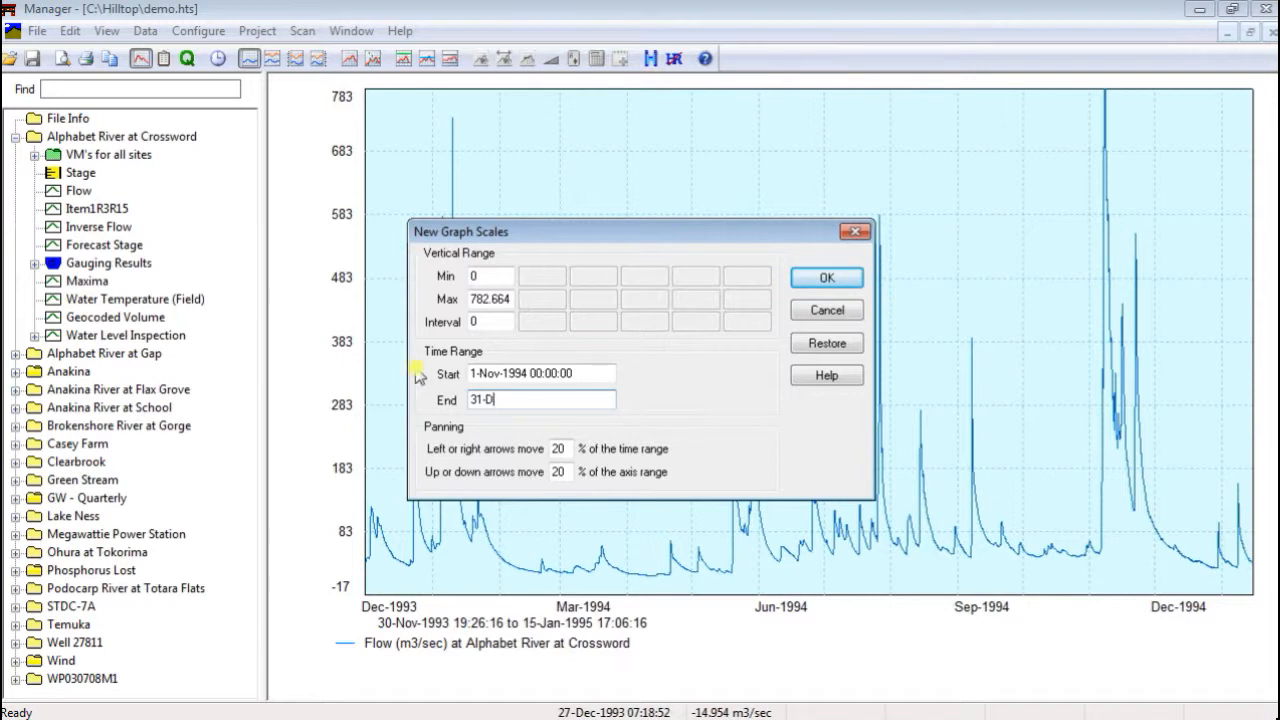
text(ec-1994 00:00:00)
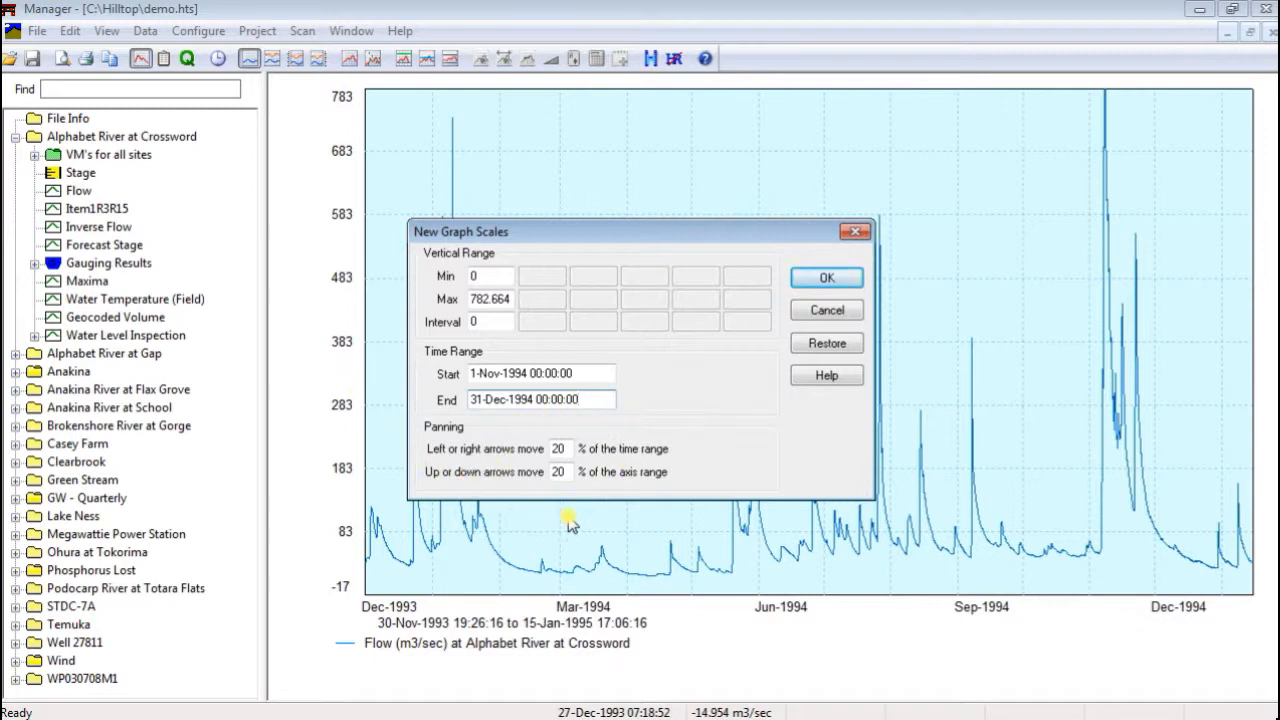
click(827, 280)
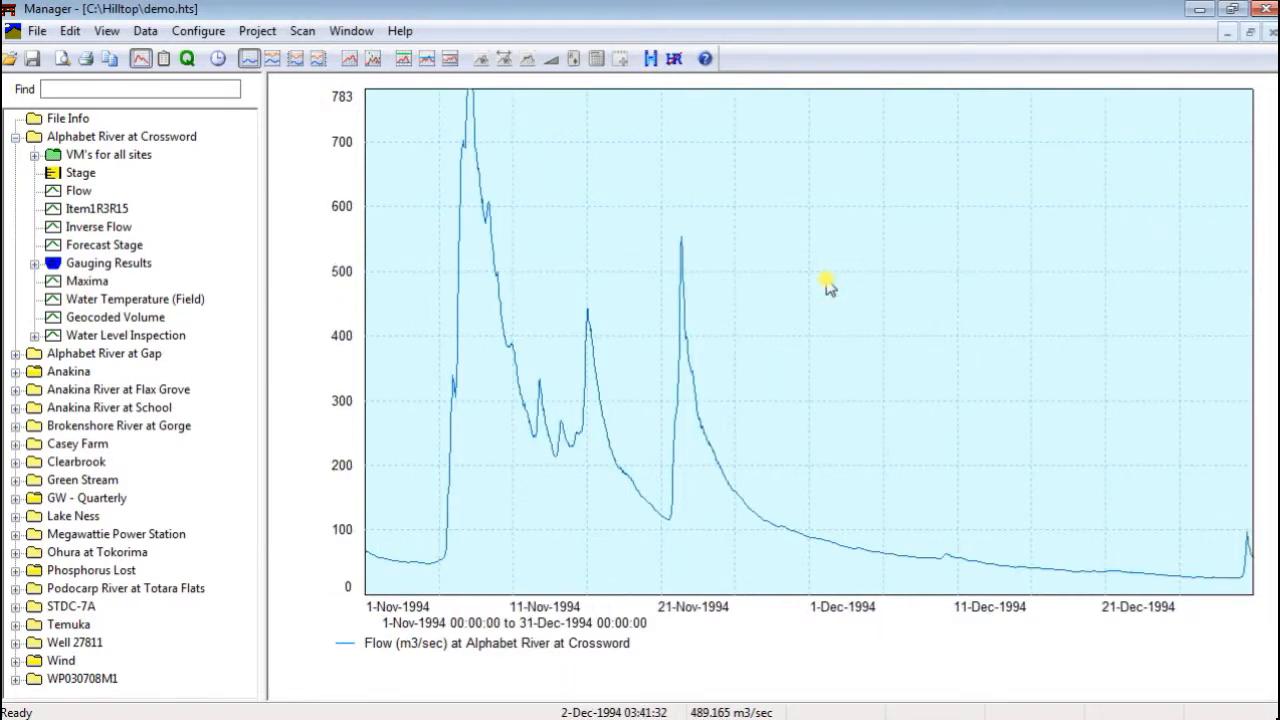
Open the Time Range settings, choose Recent Data after trying Selected Time Range, and enter 3 days as the time ago
click(221, 66)
click(221, 63)
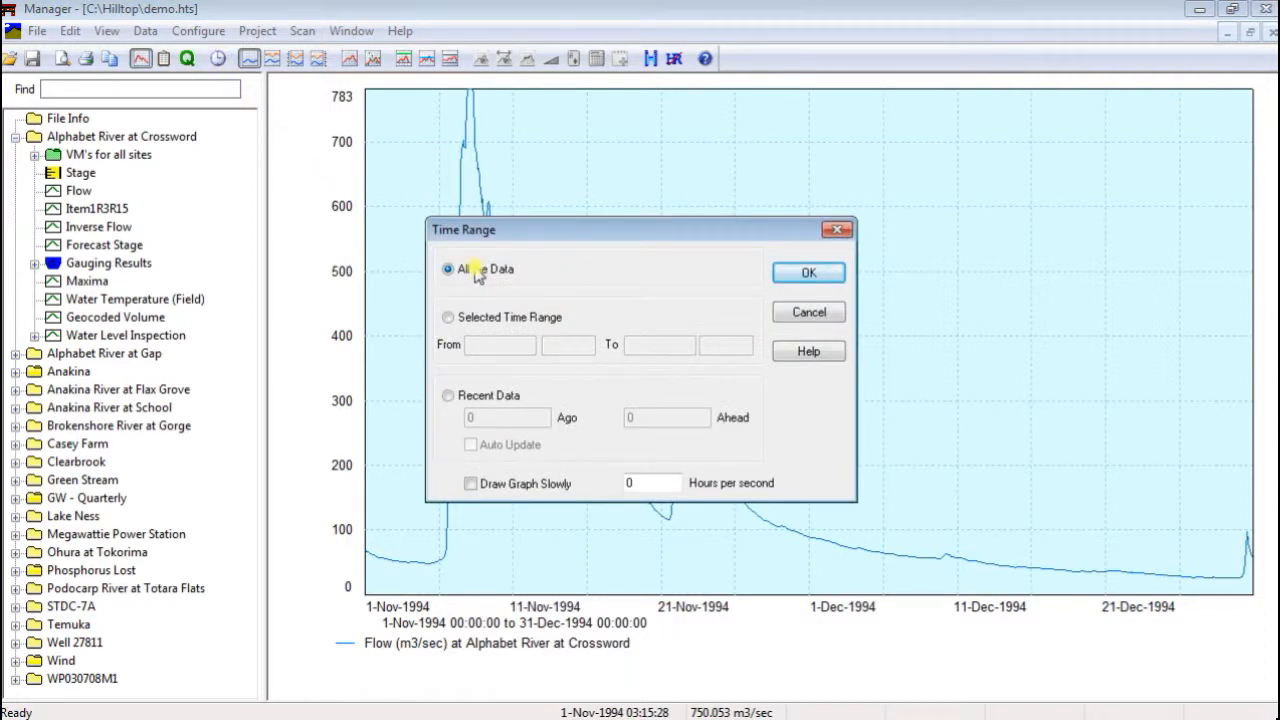
click(448, 319)
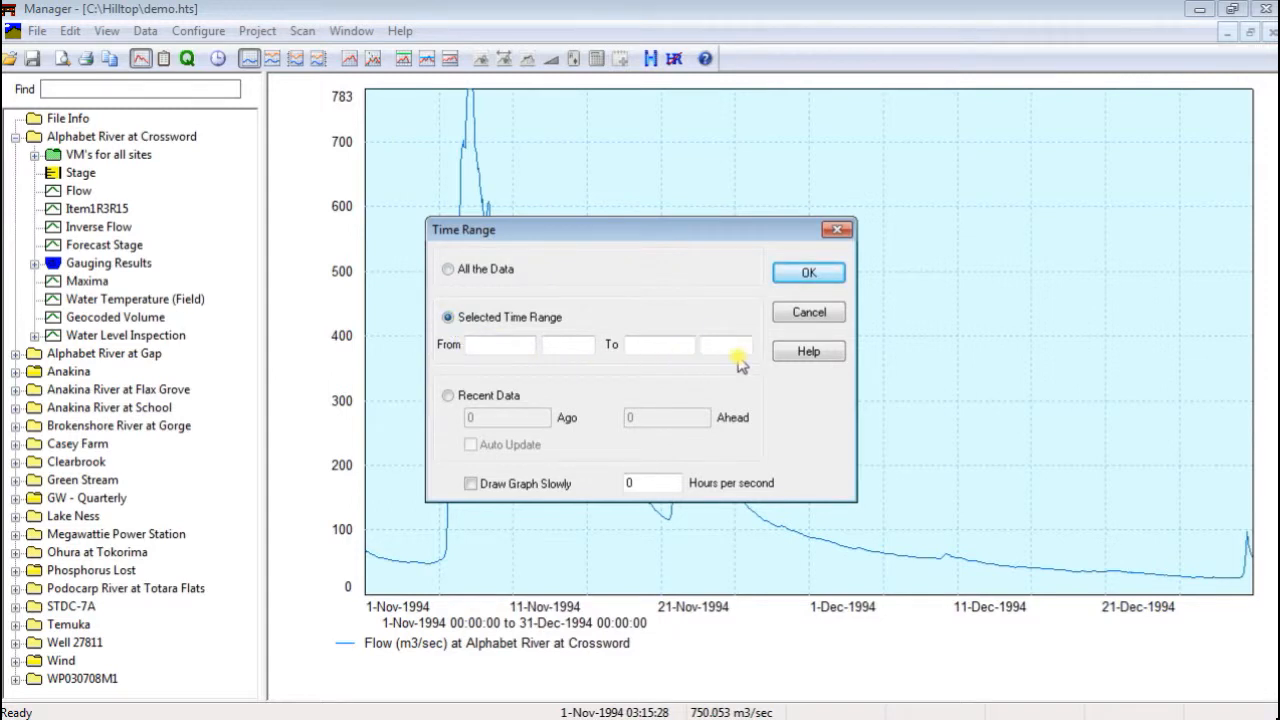
click(455, 402)
double_click(493, 418)
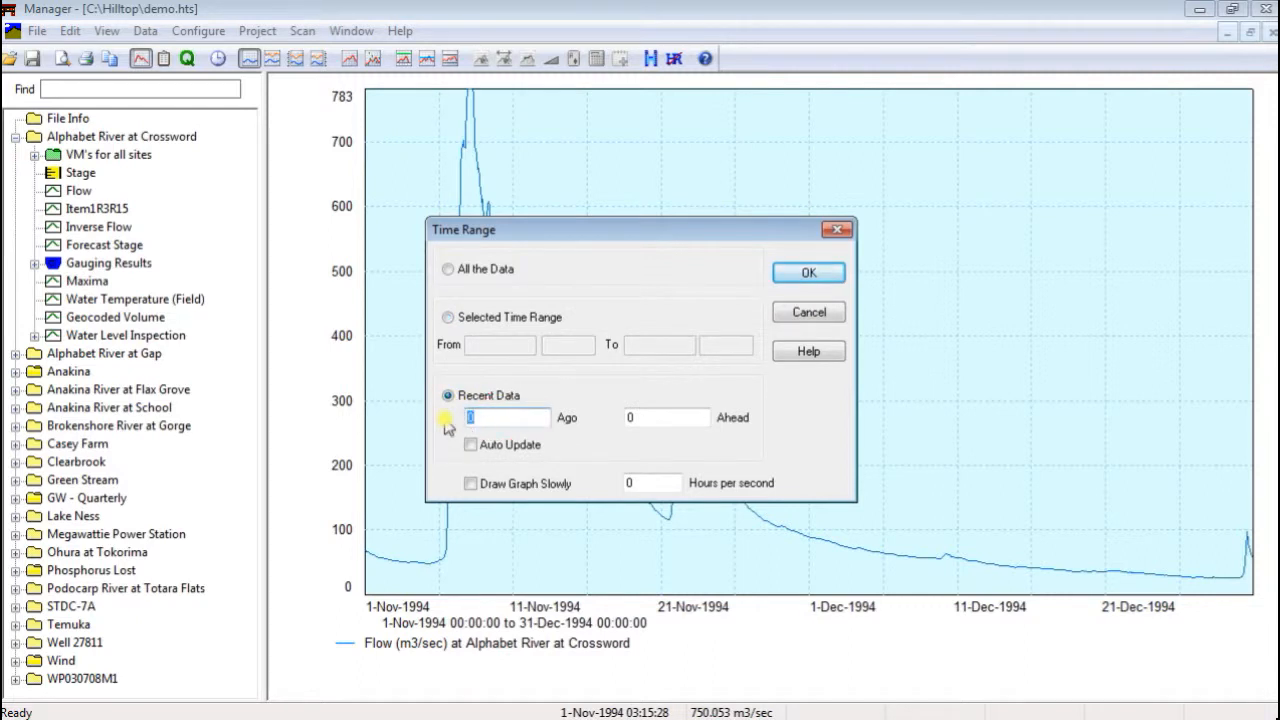
text(3 da)
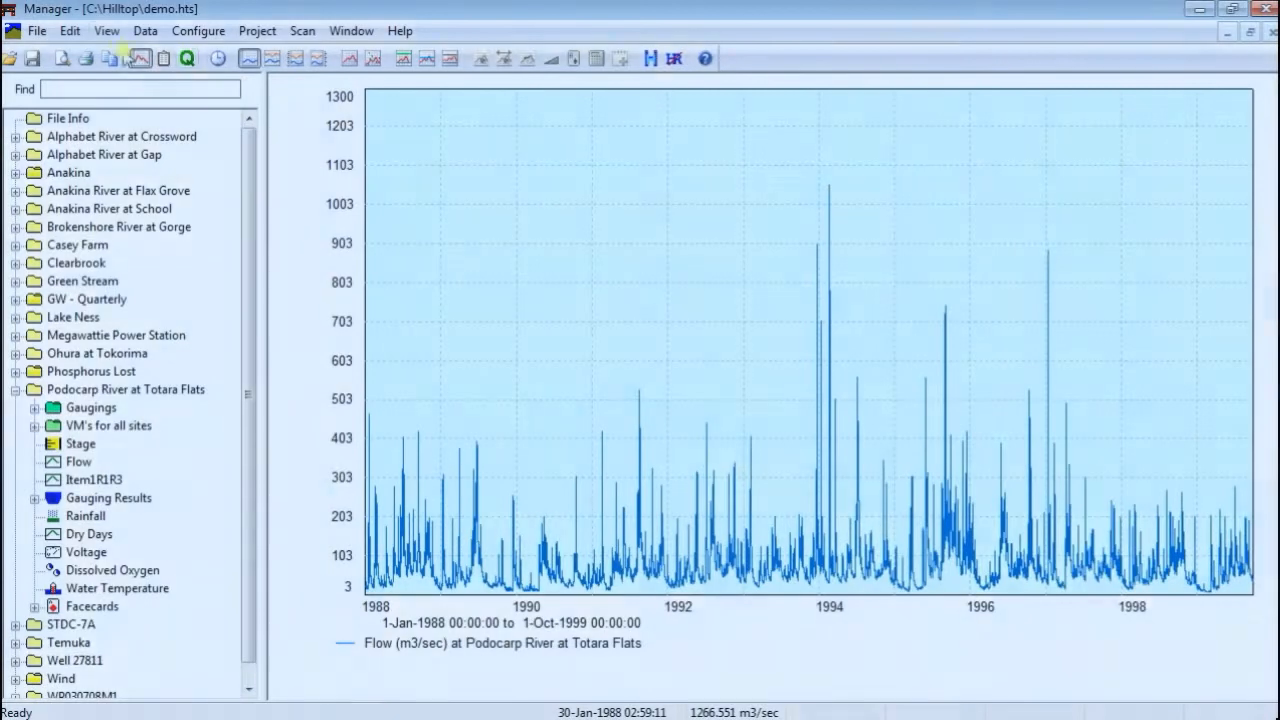
Show the threshold lines on the Podocarp River at Totara Flats flow graph and zoom in on the low flows from January 1988 to June 1990
click(106, 31)
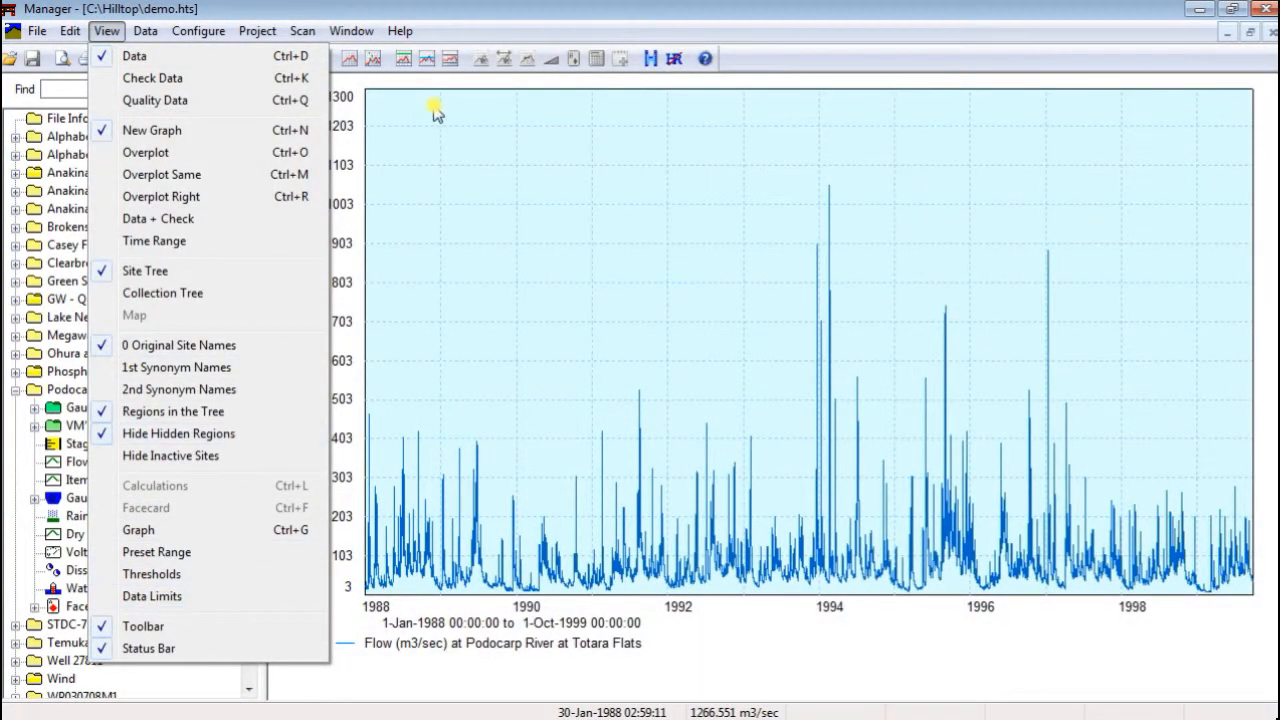
click(400, 66)
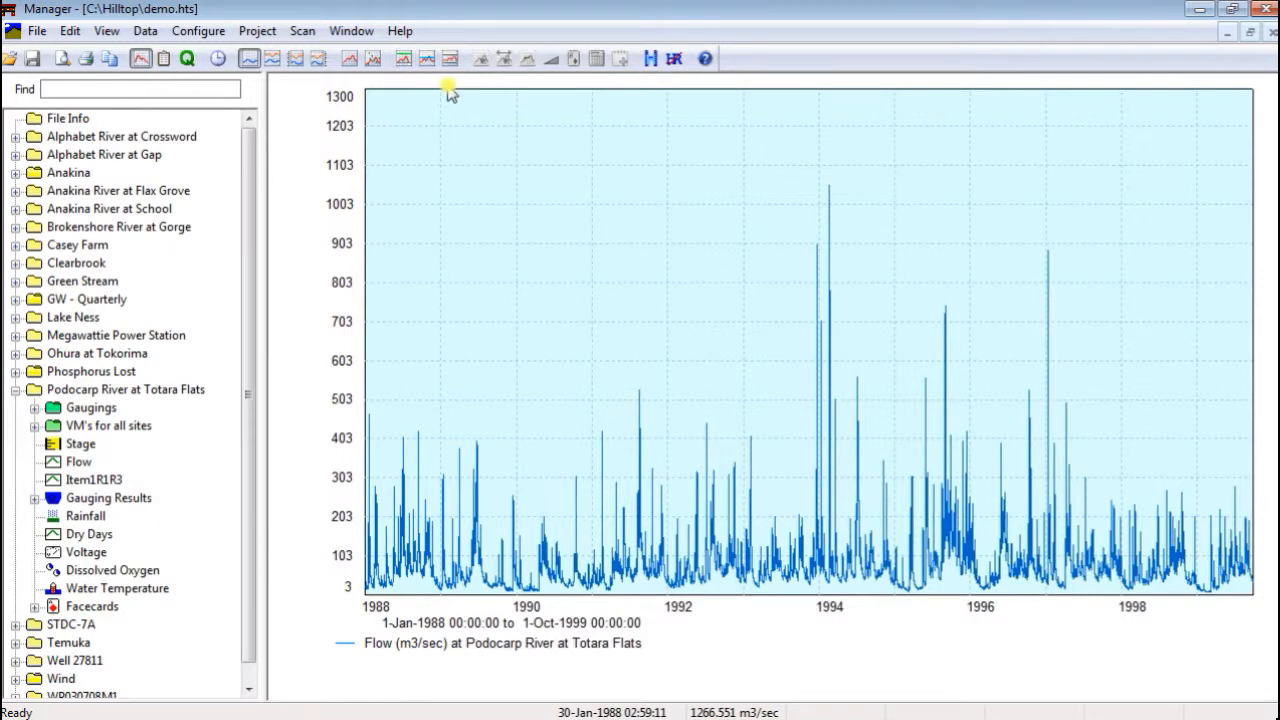
click(428, 60)
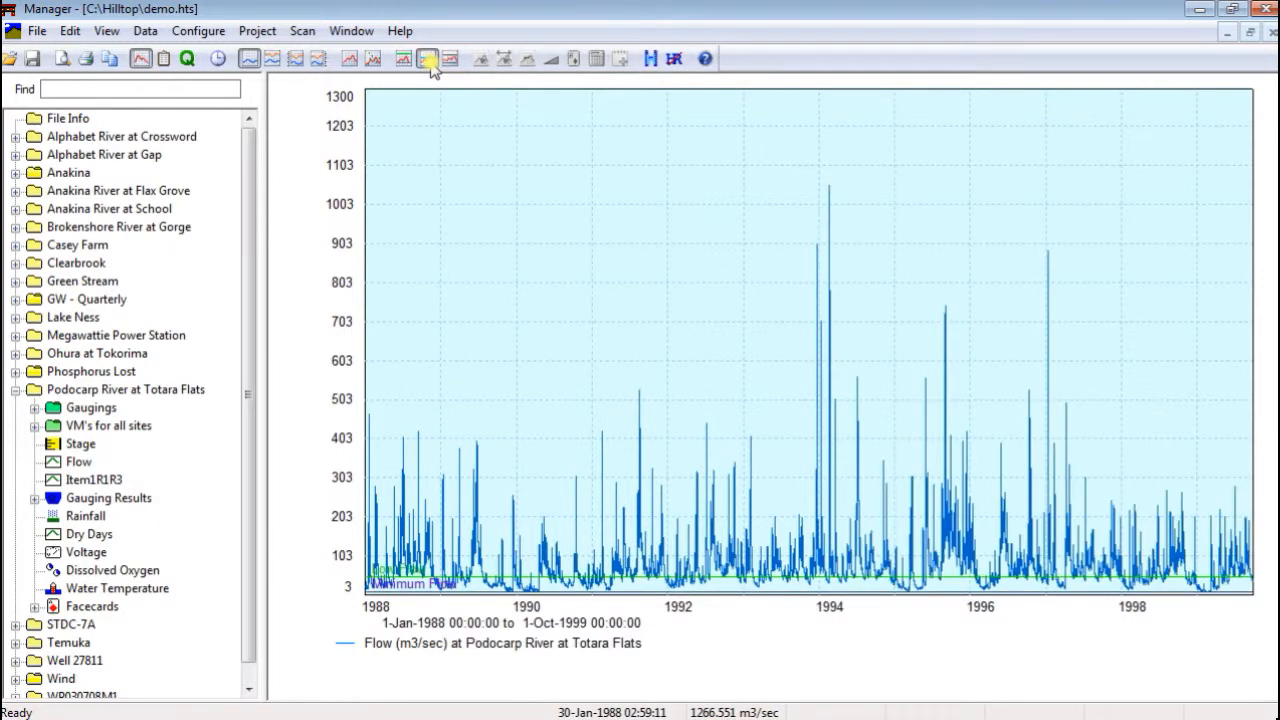
click(369, 498)
drag(369, 500, 555, 600)
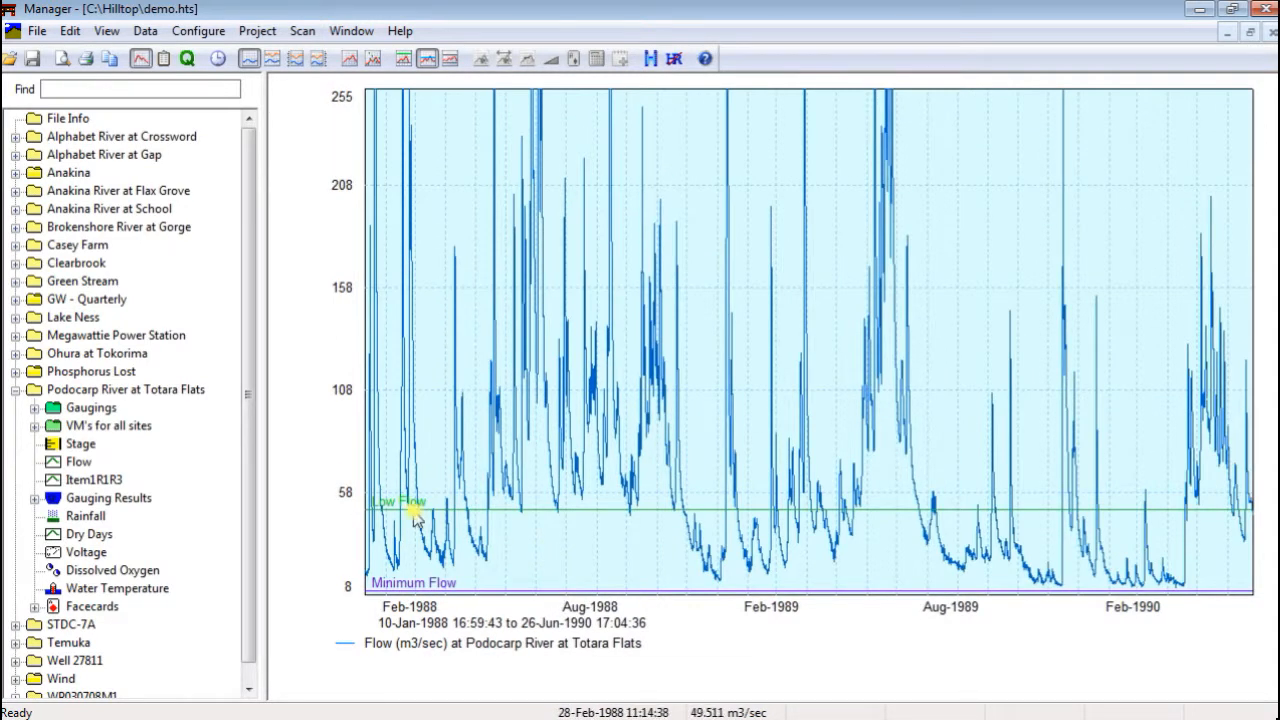
Draw the limits for valid data on the Podocarp River flow graph across the 1982 to 1999 record
double_click(420, 589)
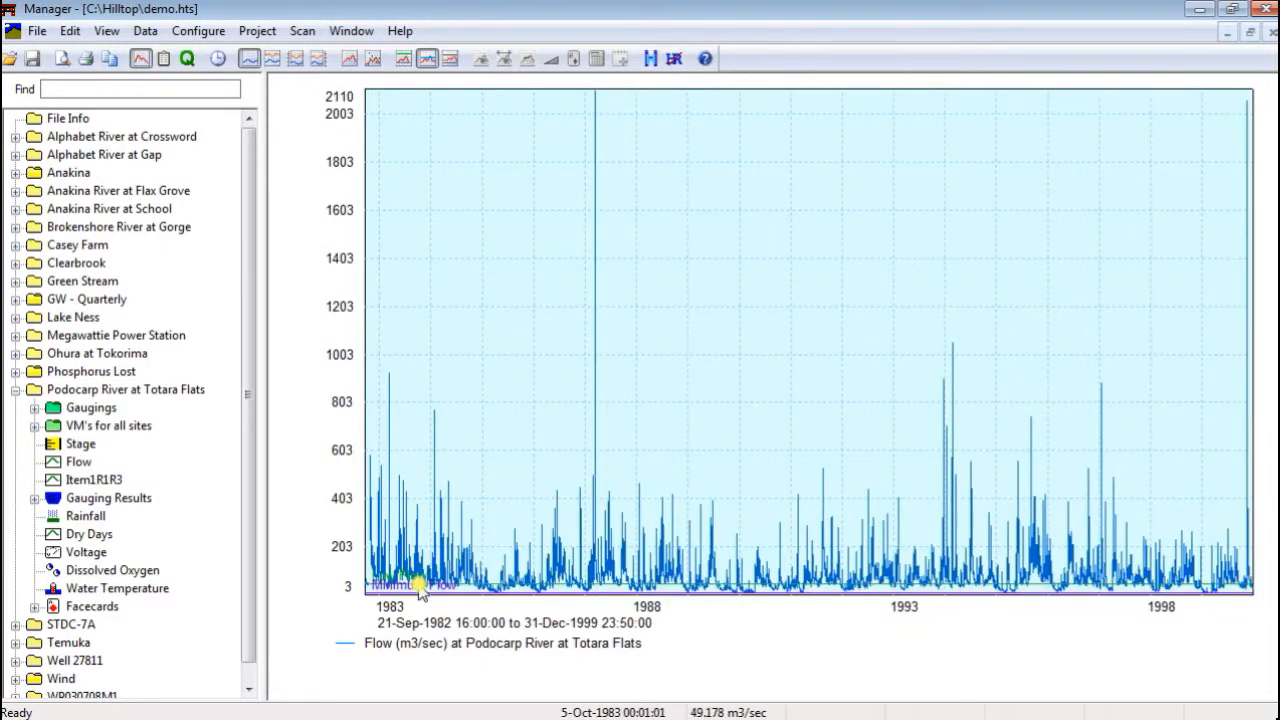
click(452, 60)
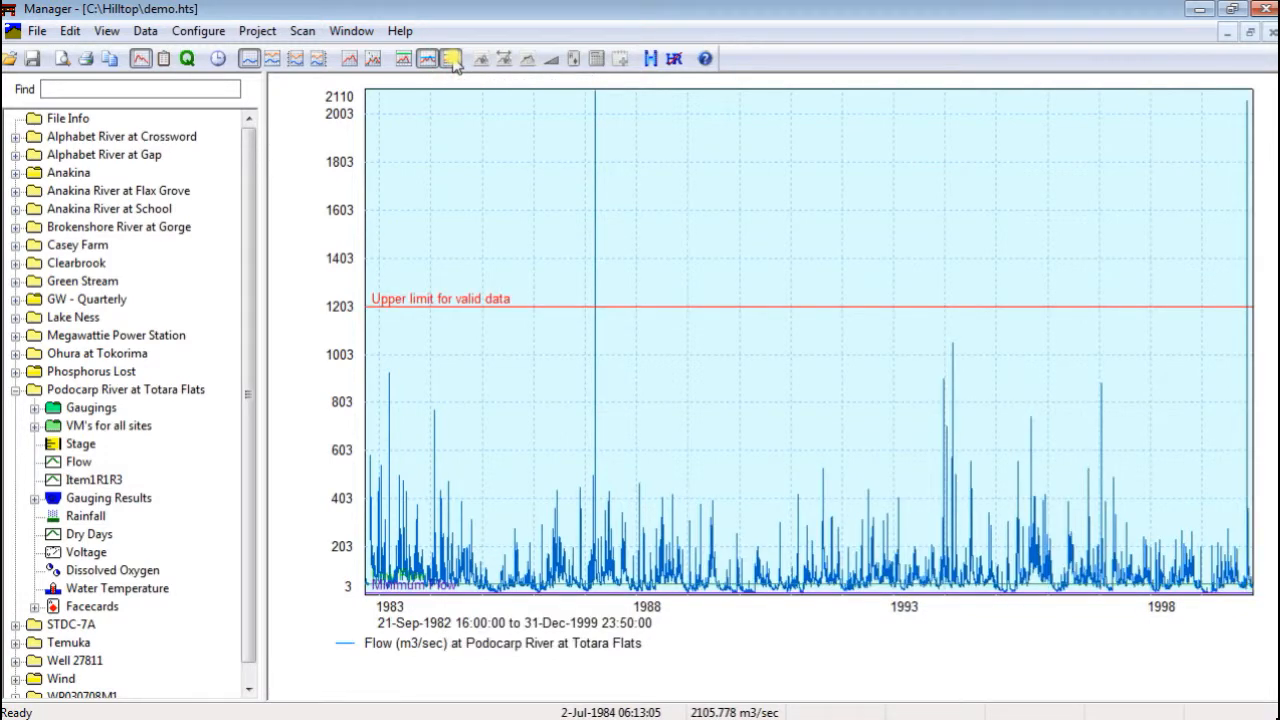
View the site summary for Podocarp River at Totara Flats and reopen its Flow data
click(95, 390)
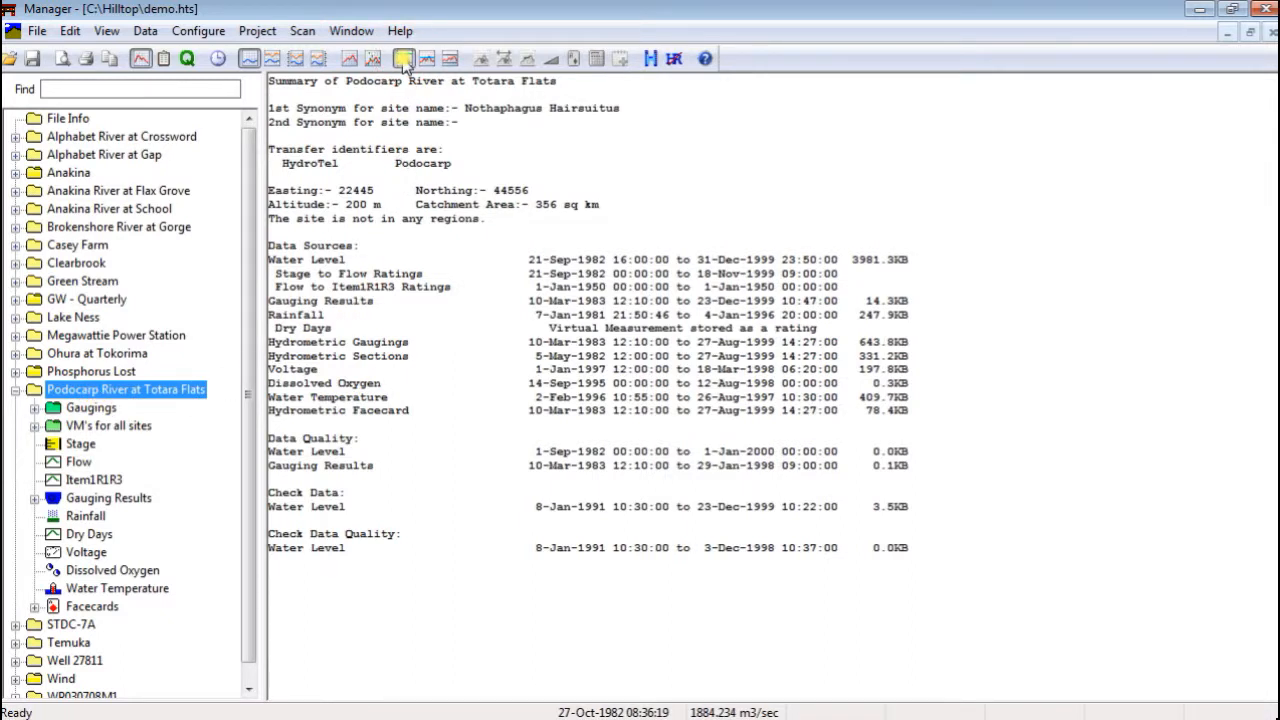
click(76, 463)
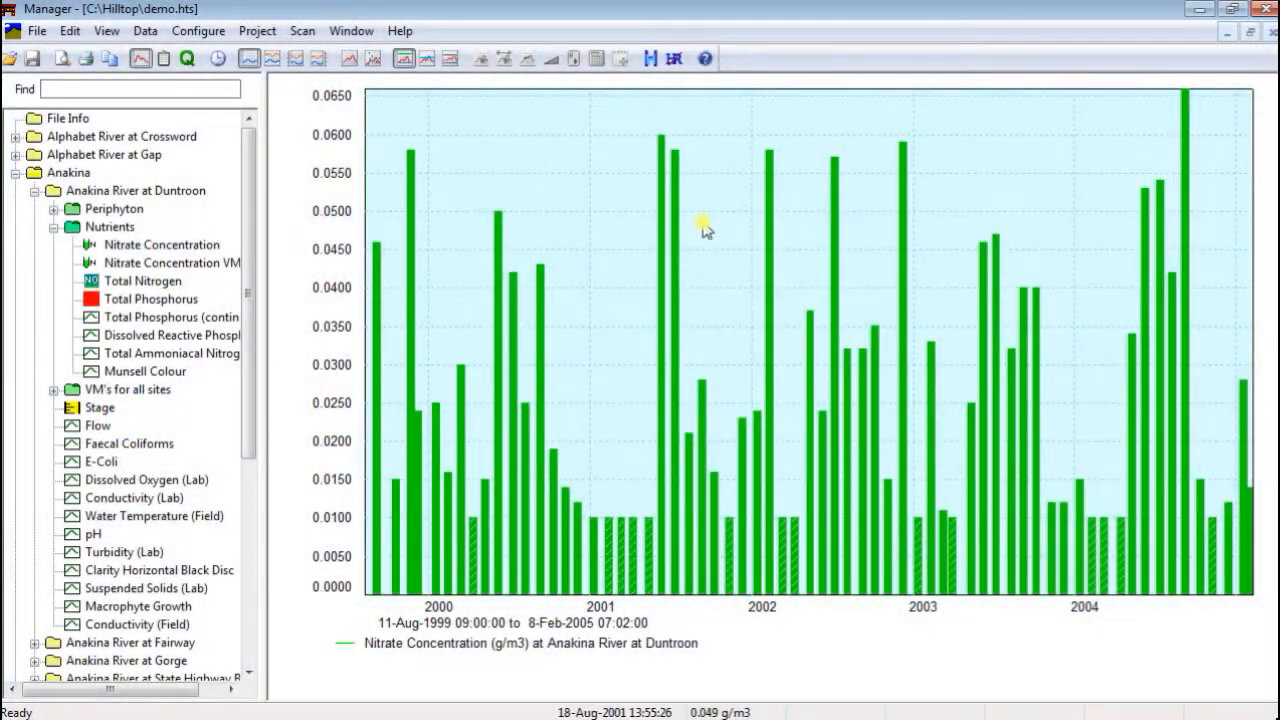
View the December 2002 Nitrate Concentration measurement at Anakina River at Duntroon in a dialog box, and close it
right_click(906, 219)
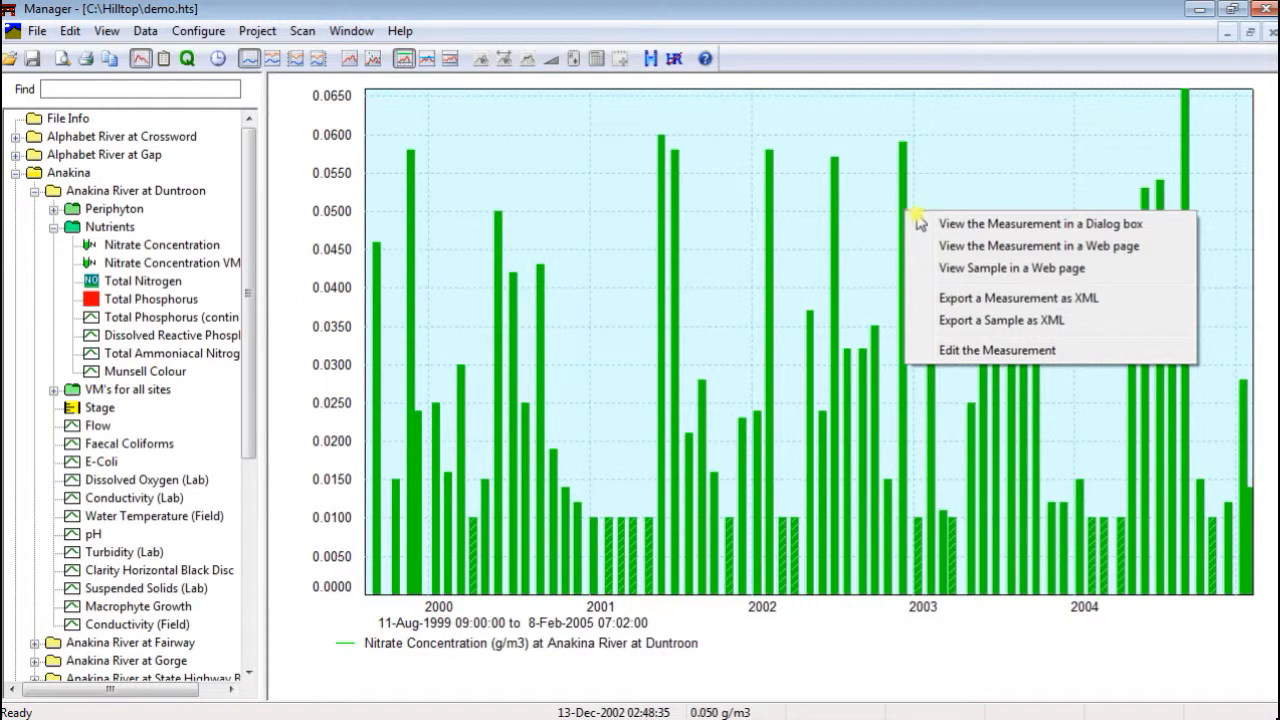
click(932, 224)
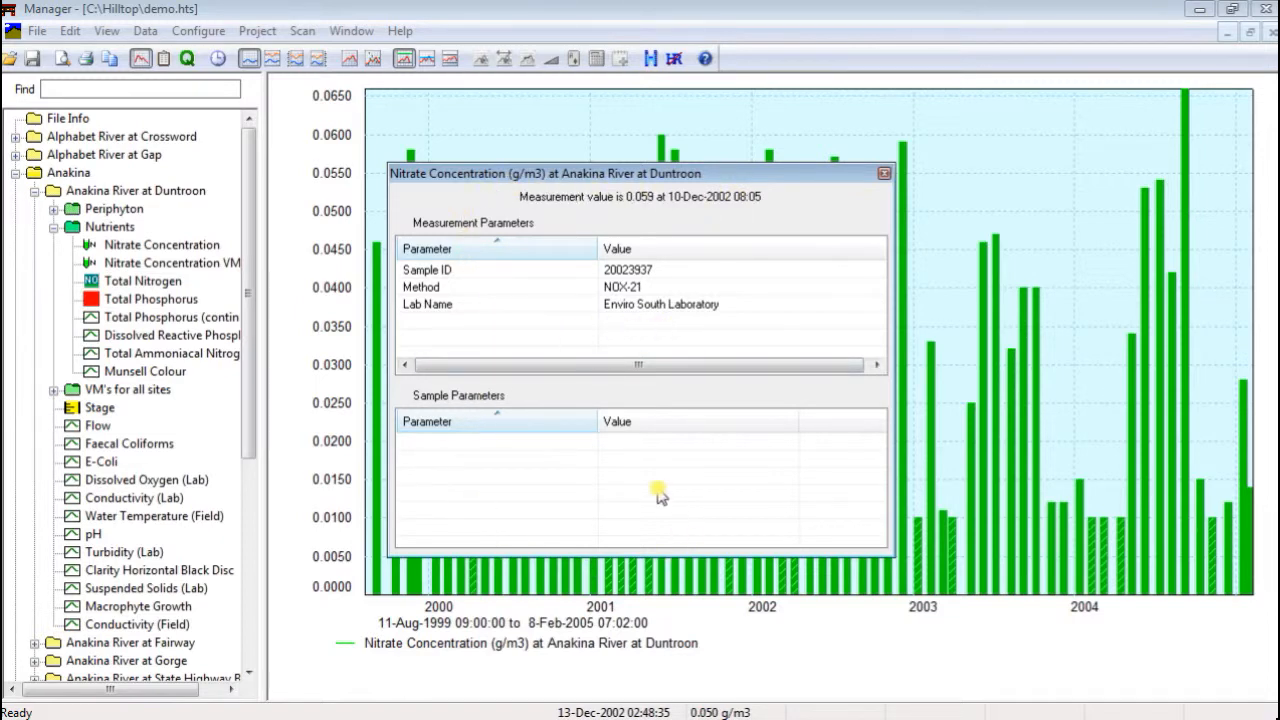
click(884, 173)
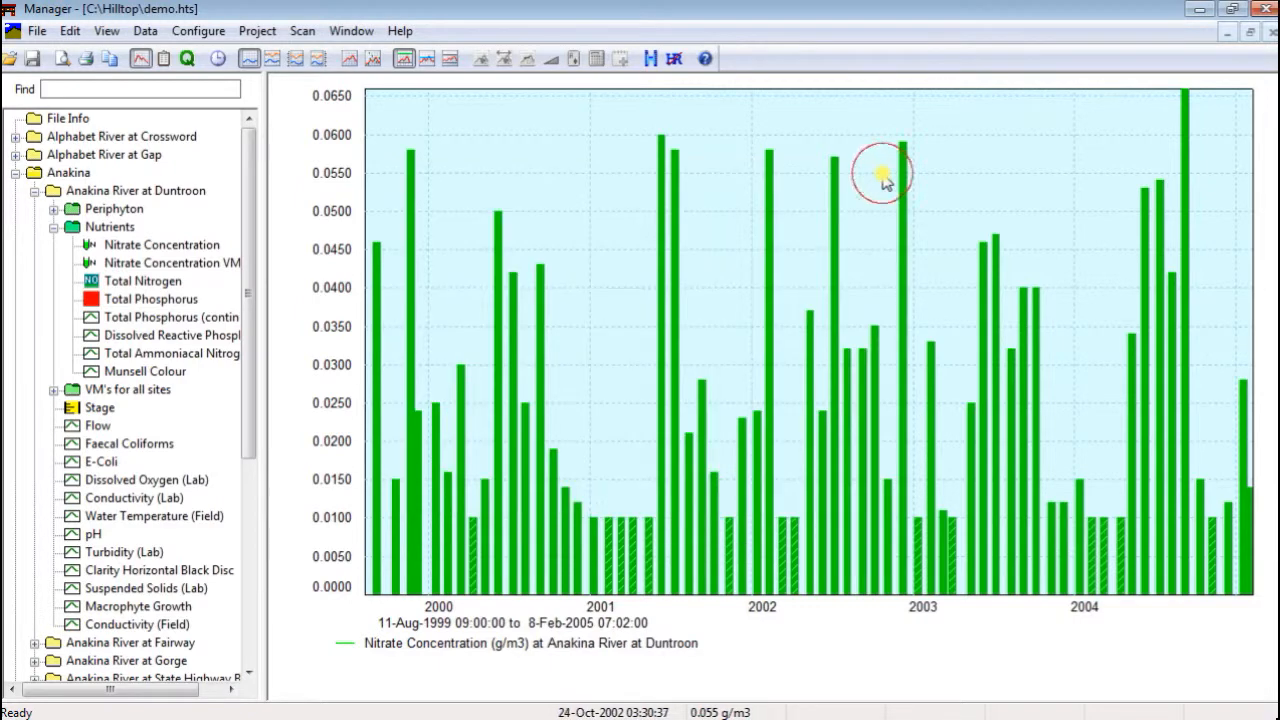
View the December 2002 nitrate measurement as a web page using the preset single-measurement stylesheet, and return to the graph
right_click(902, 177)
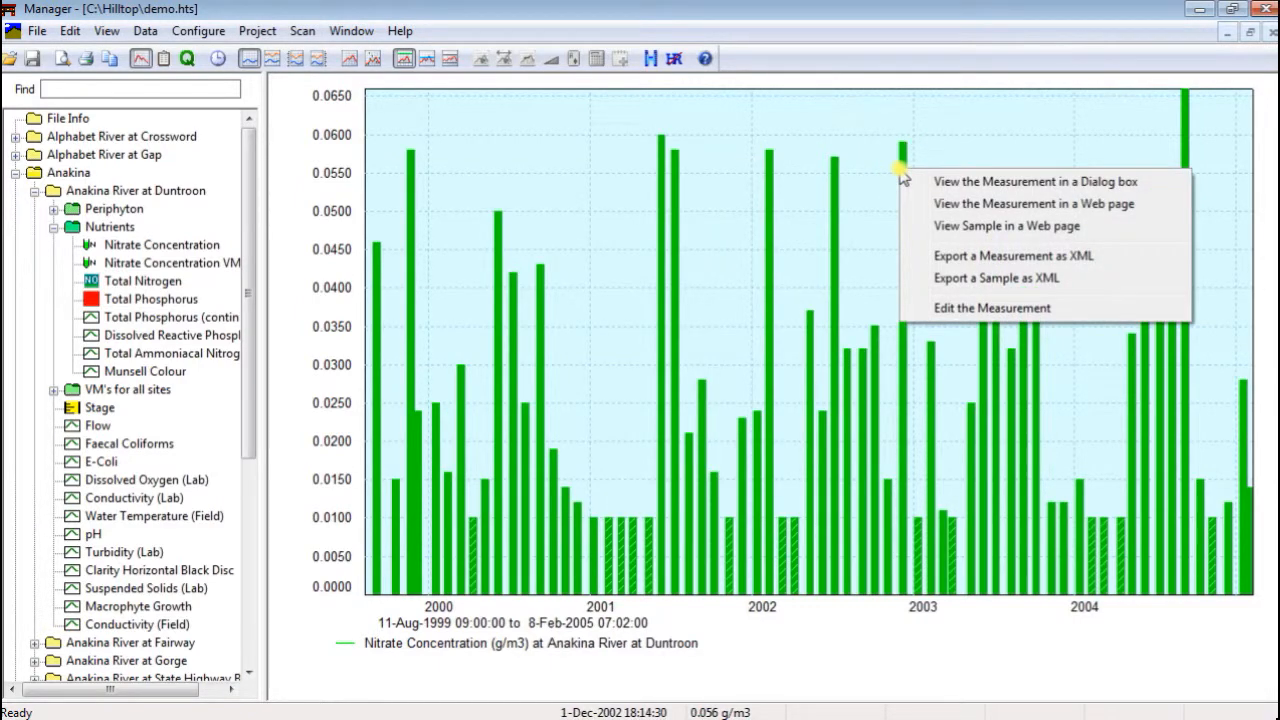
click(964, 205)
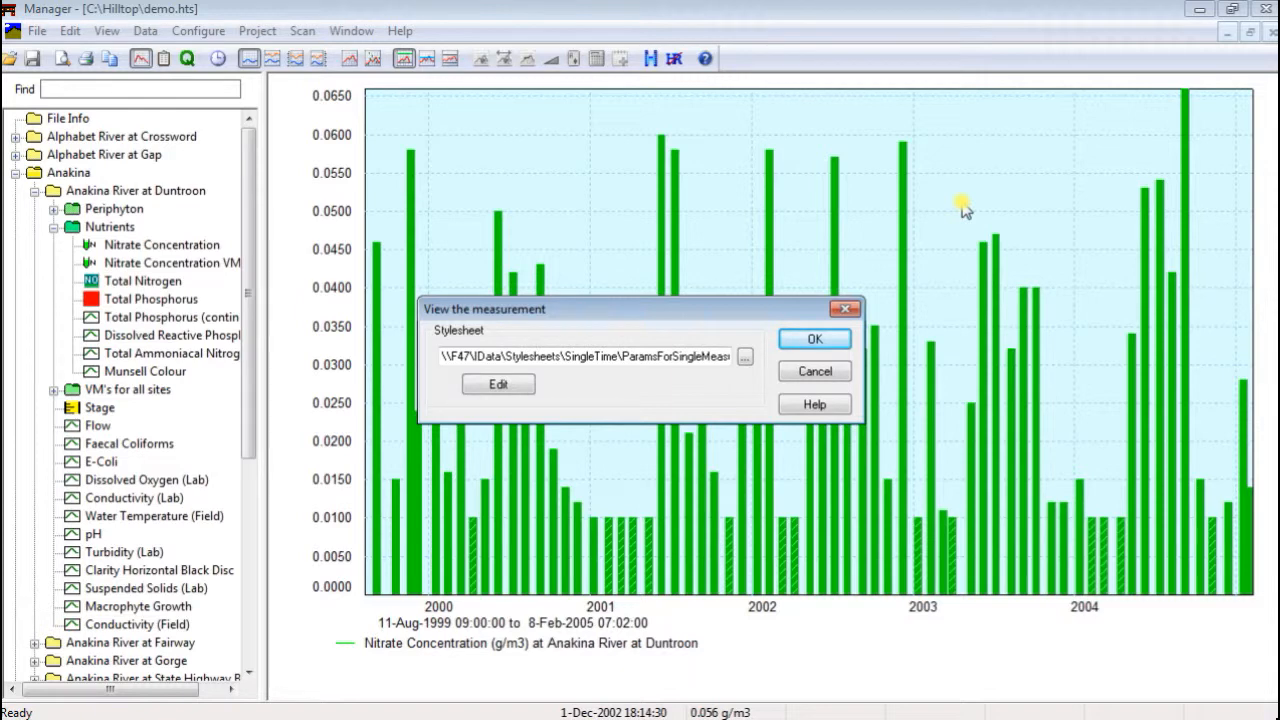
click(814, 342)
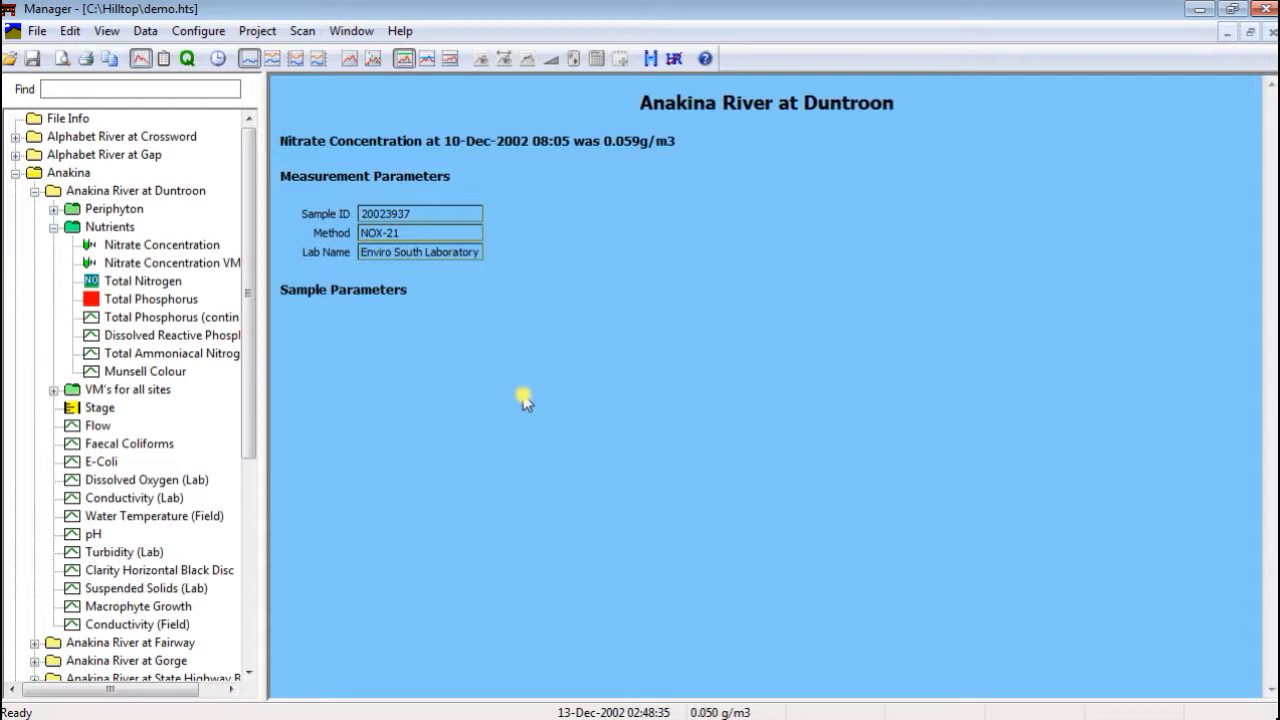
key(Escape)
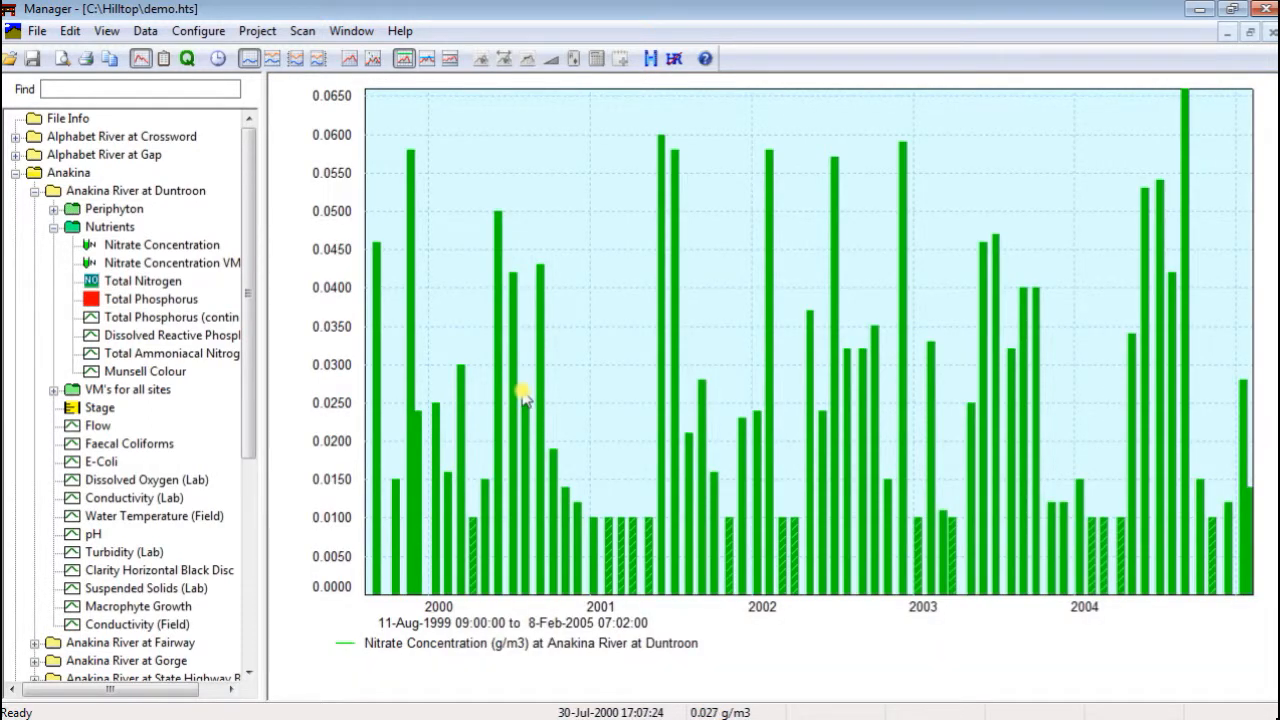
View the June 2000 nitrate measurement as a web page, inspect the ParamsForSingleMeasurement.xsl stylesheet in Notepad, and return to the graph
double_click(497, 267)
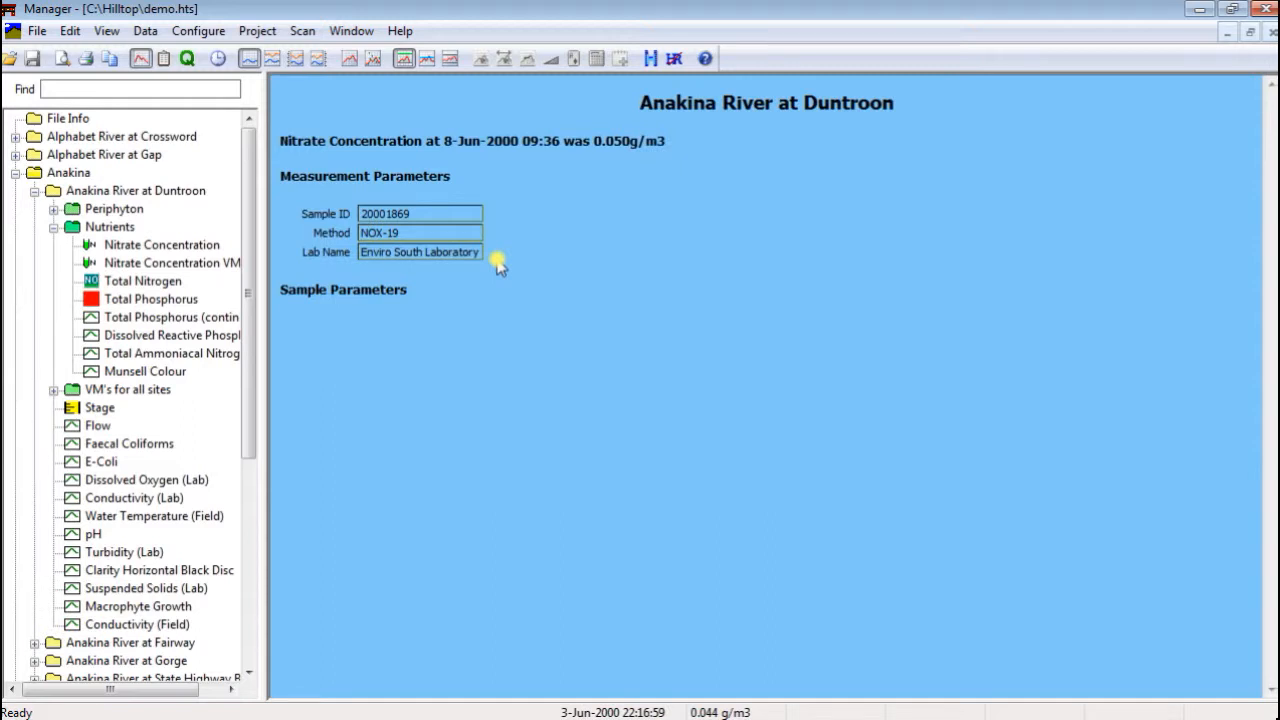
key(alt+Tab)
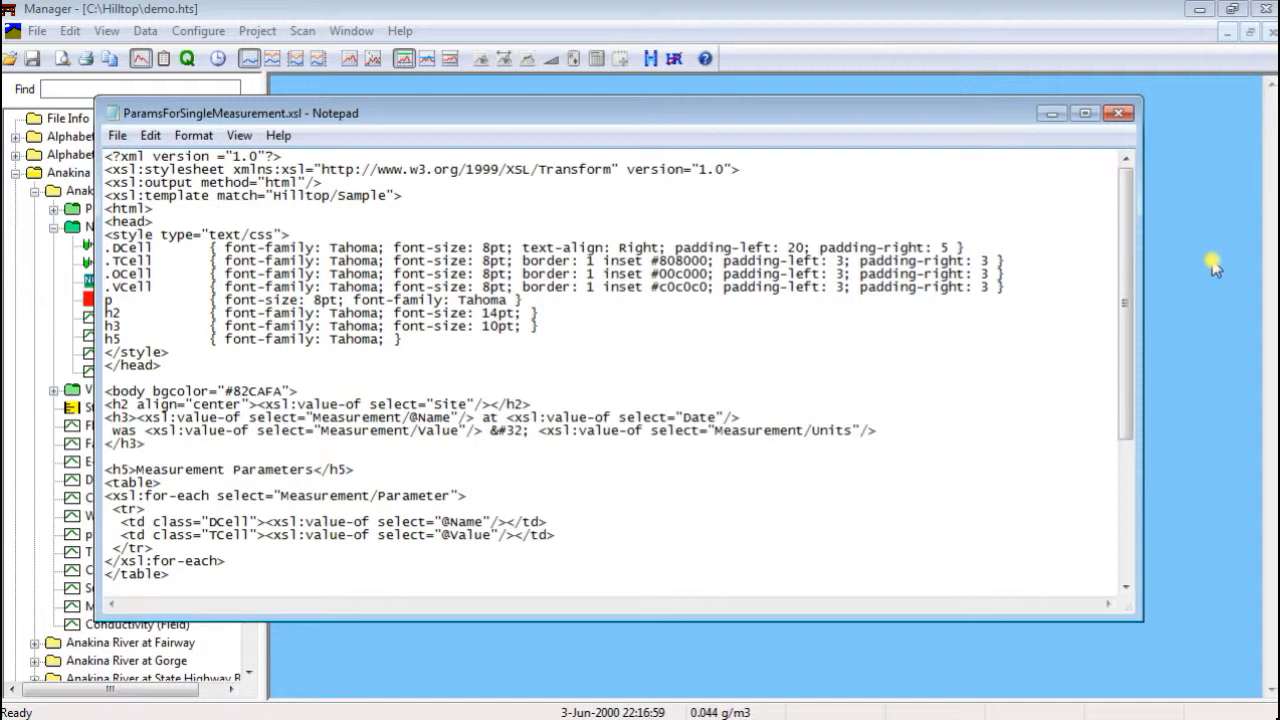
click(1213, 268)
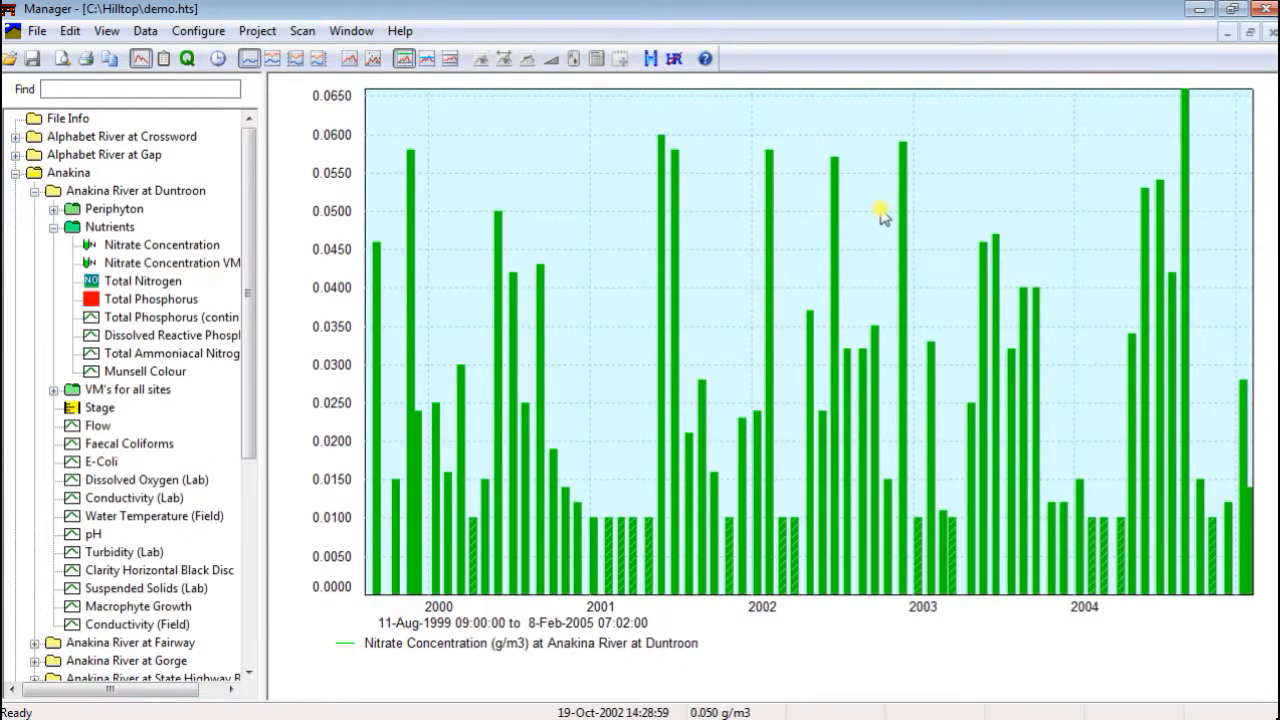
Review the XML file and stylesheet options for exporting the December 2002 nitrate measurement, and close them without exporting
right_click(902, 215)
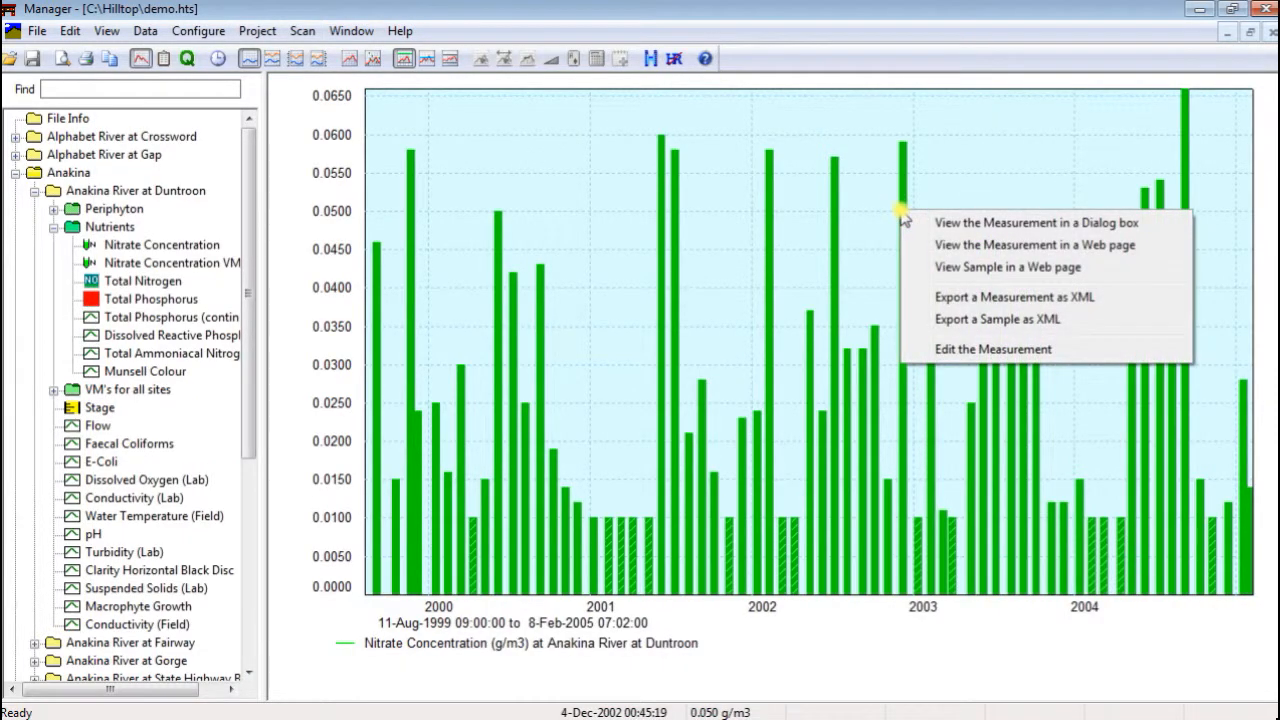
click(940, 302)
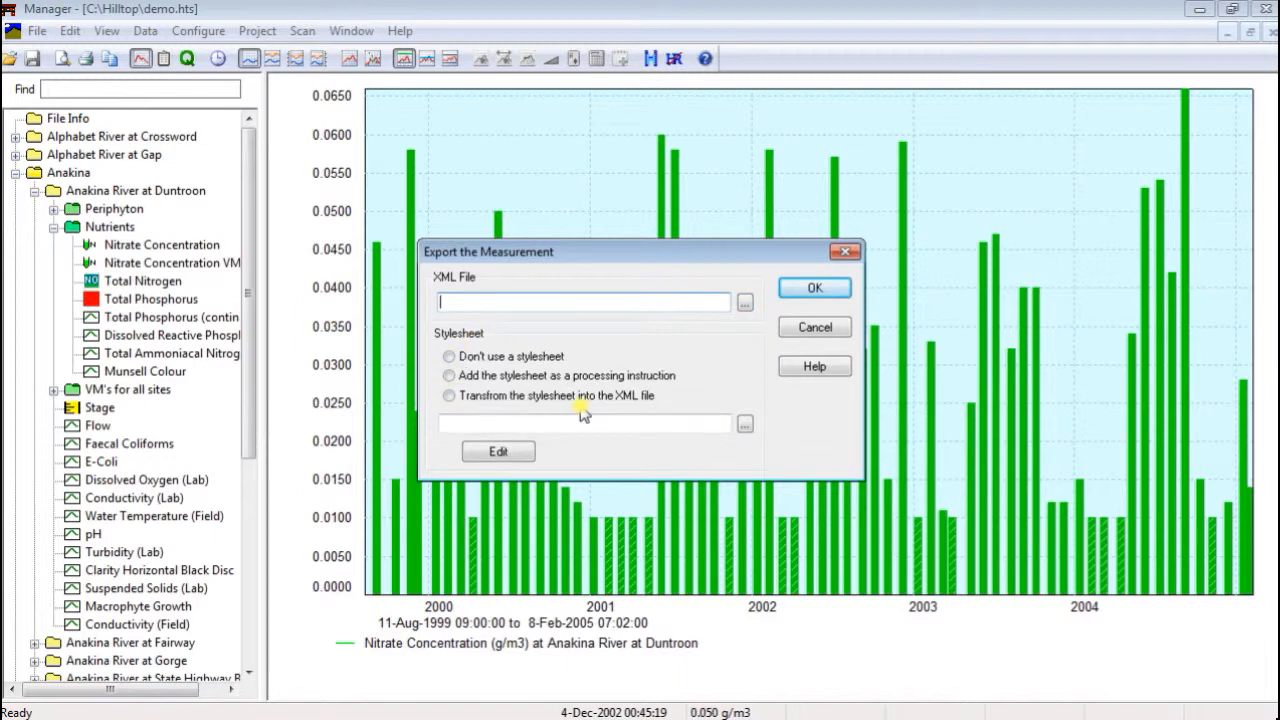
click(815, 327)
Open the edit settings for the December 2002 nitrate measurement at Anakina River at Duntroon
right_click(902, 270)
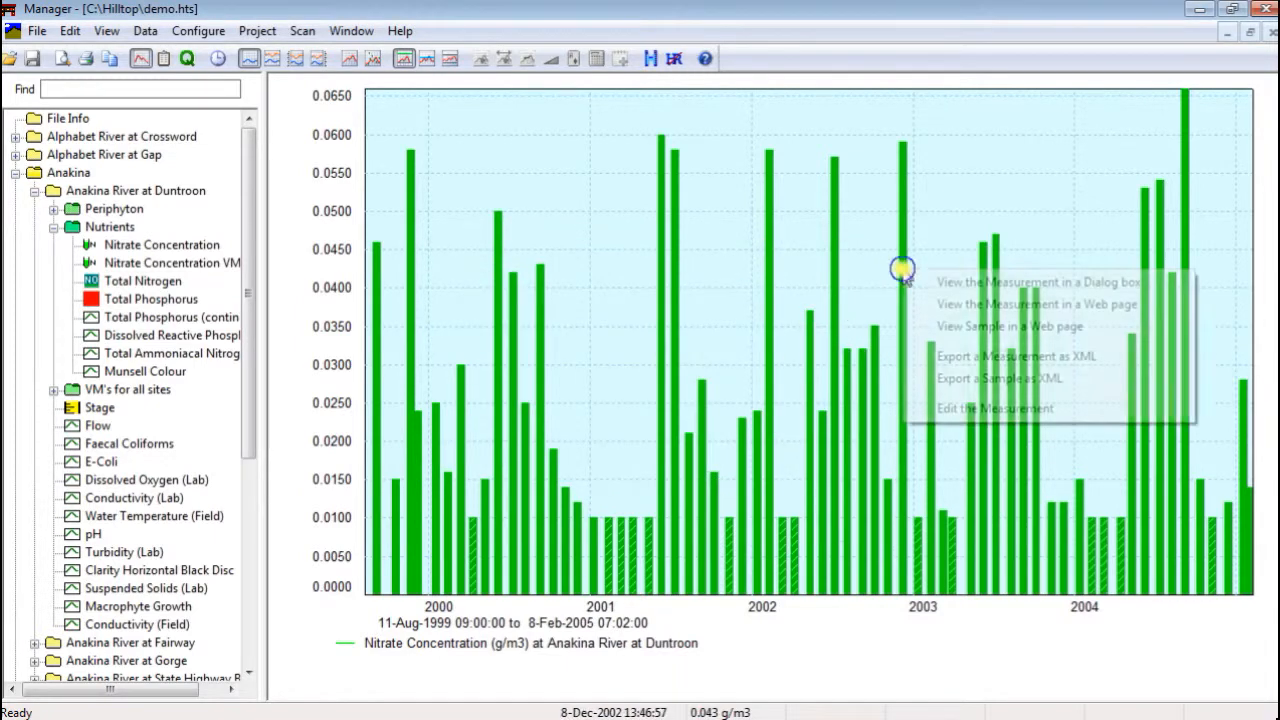
click(935, 408)
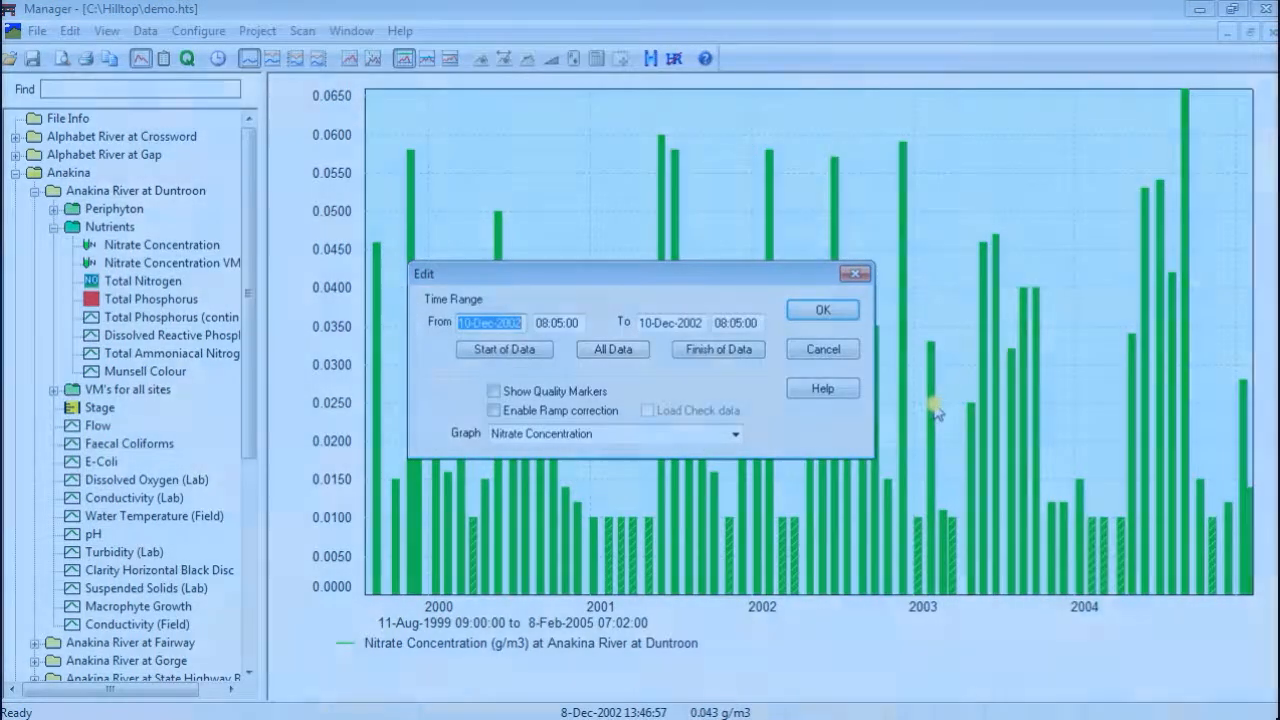